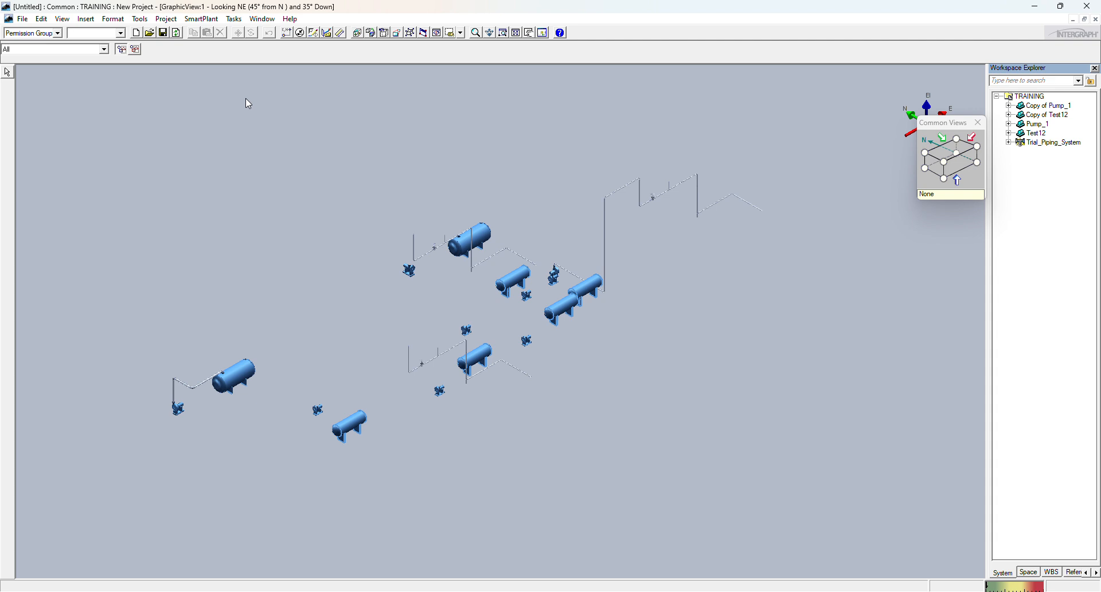
Step: Switch to the Piping task and restrict object selection to Piping Runs
left_click(235, 19)
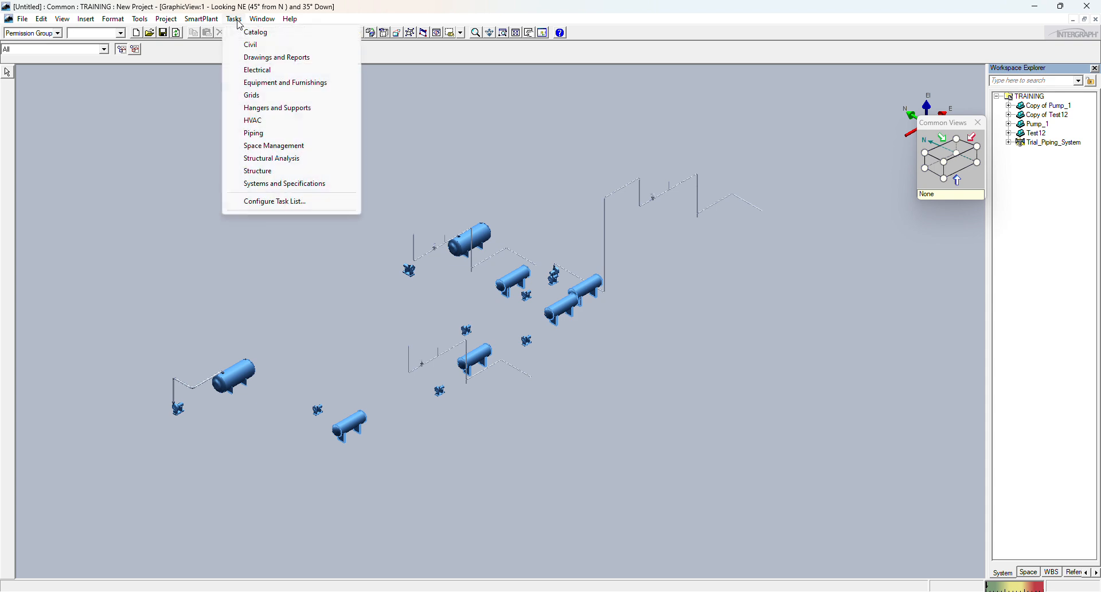
left_click(263, 133)
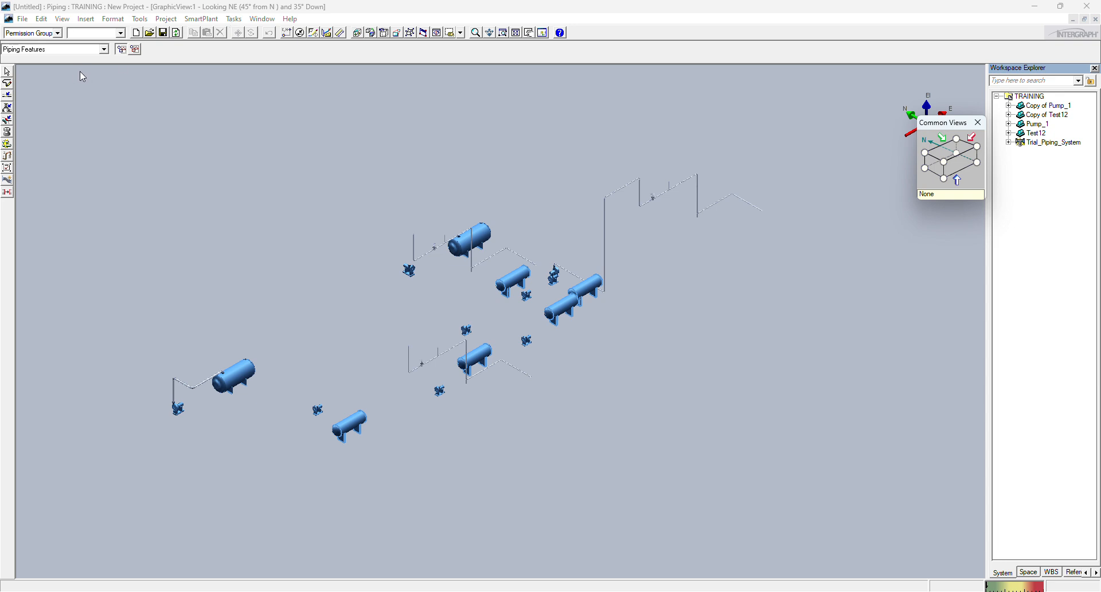
left_click(34, 49)
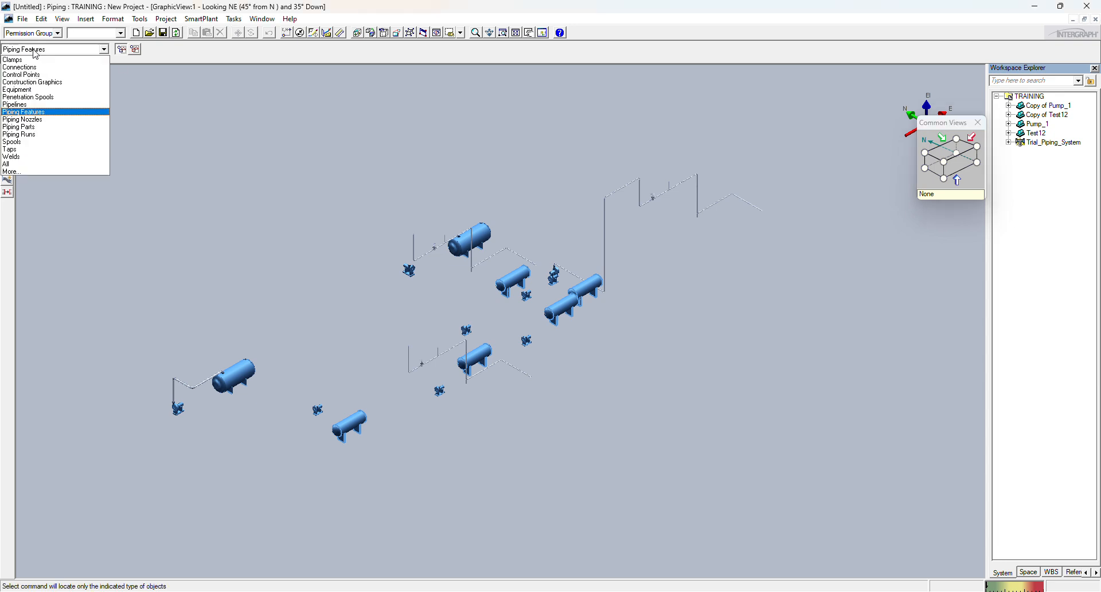
left_click(23, 134)
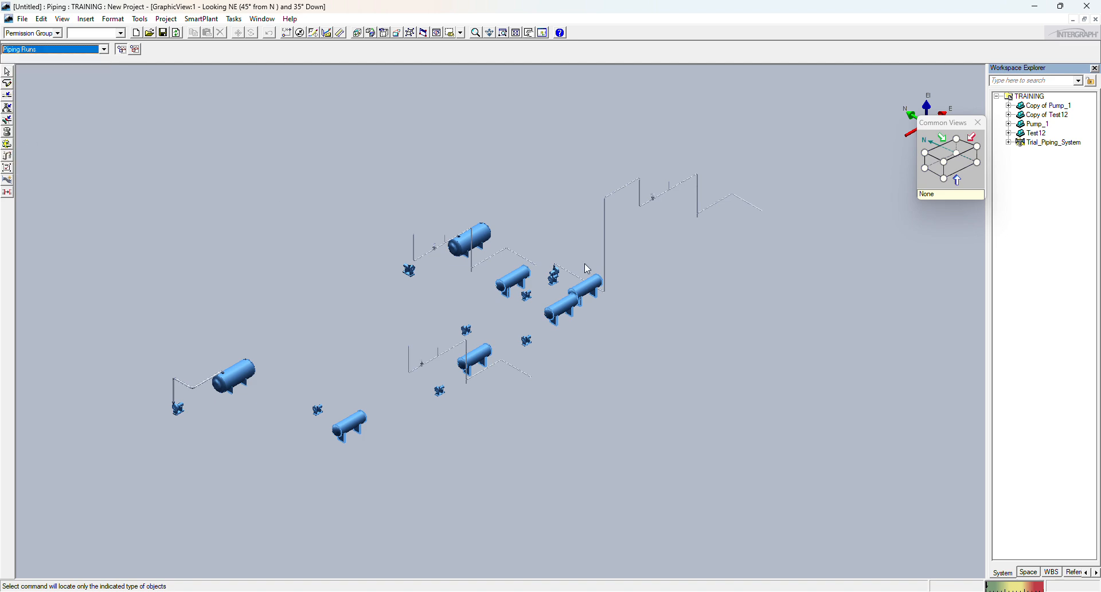
Step: Select pipe run 4-Undefined-0303-4C0033 in Test_pipeline and open its properties
scroll(657, 250, "up", 5)
middle_click_drag(676, 276, 723, 305)
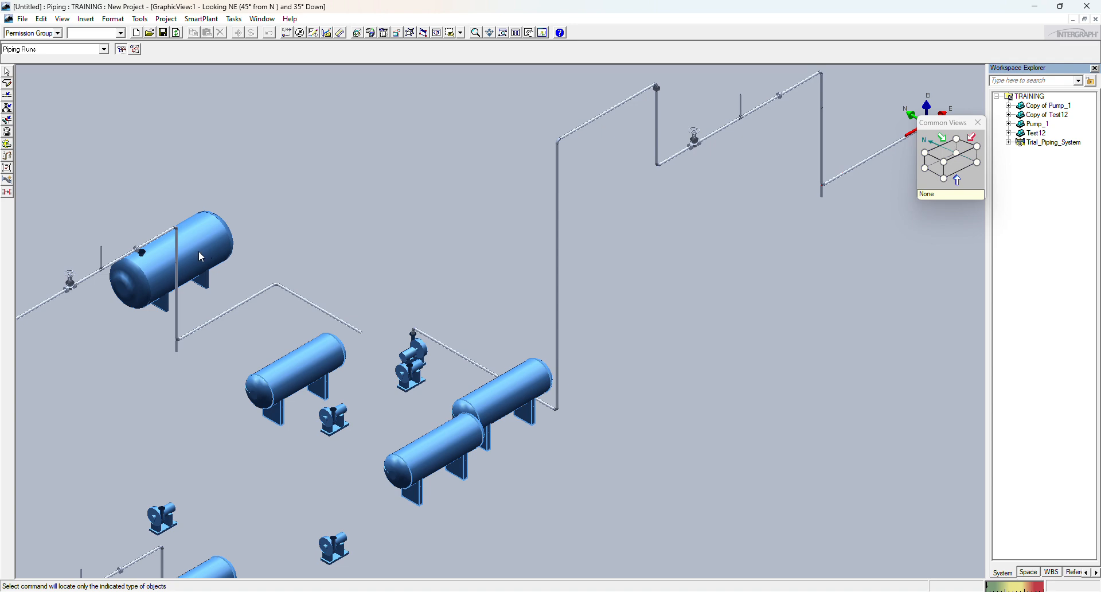
scroll(171, 232, "down", 4)
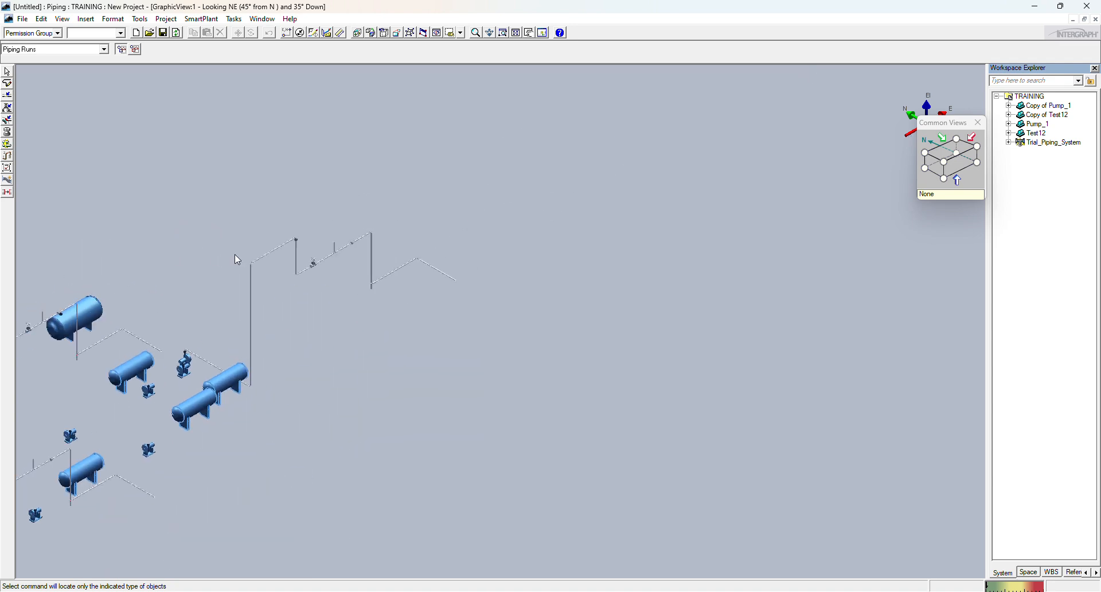
left_click(269, 255)
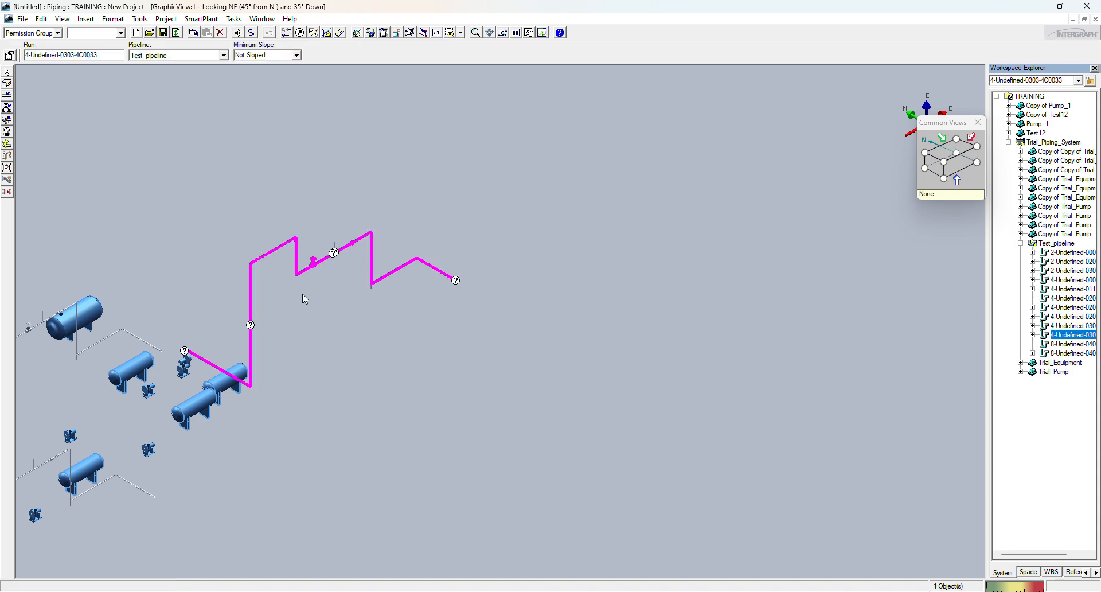
left_click(9, 55)
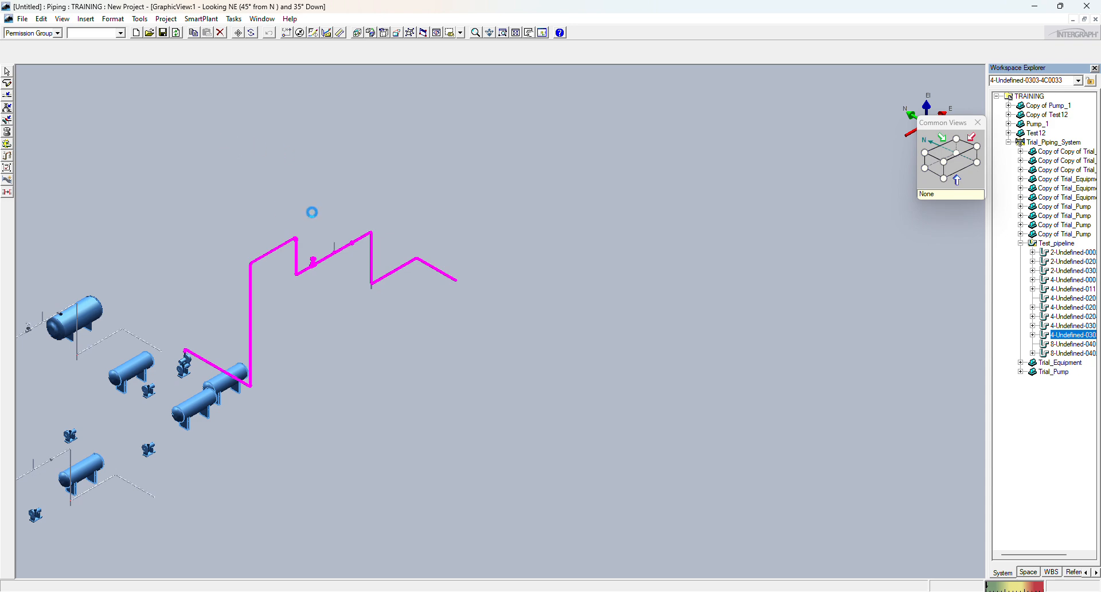
double_click(297, 259)
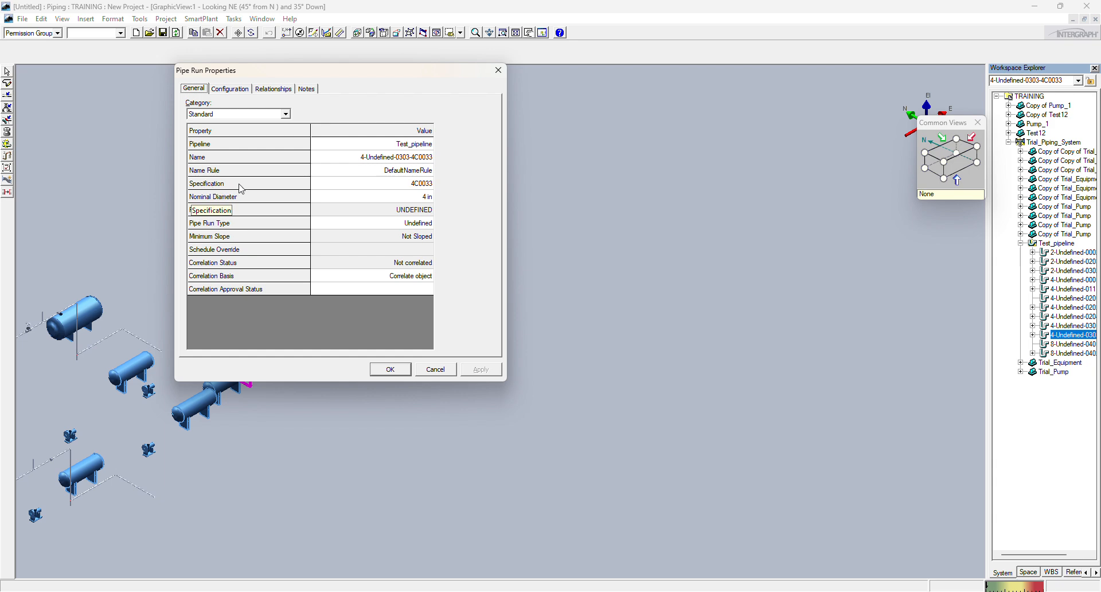
Step: Set the pipe run's specification to 2C0032, apply it and dismiss the resulting message
left_click(416, 184)
left_click(424, 183)
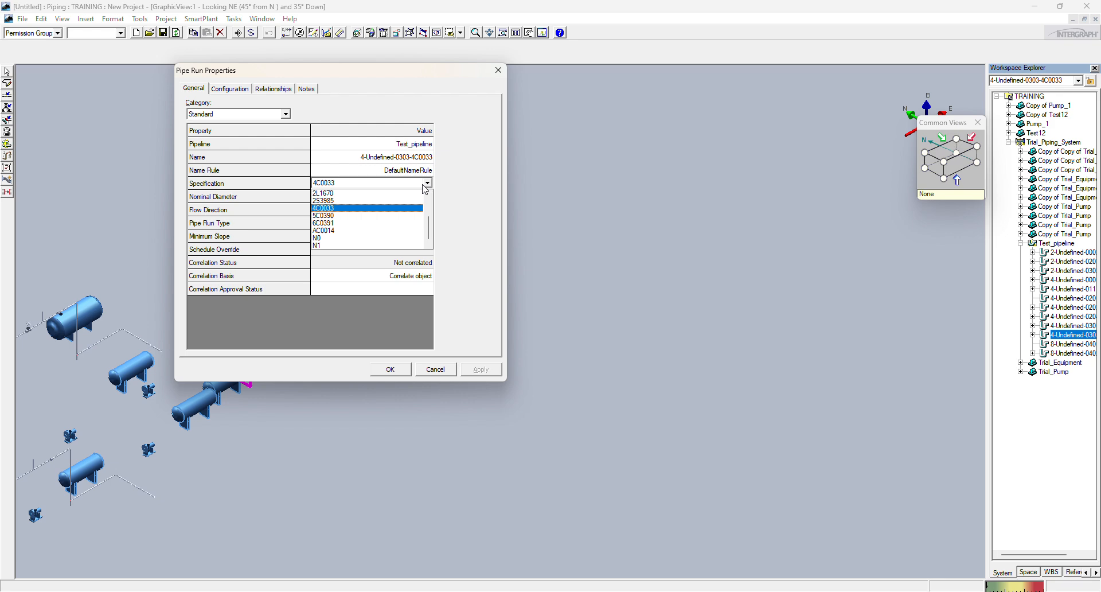
scroll(375, 238, "up", 1)
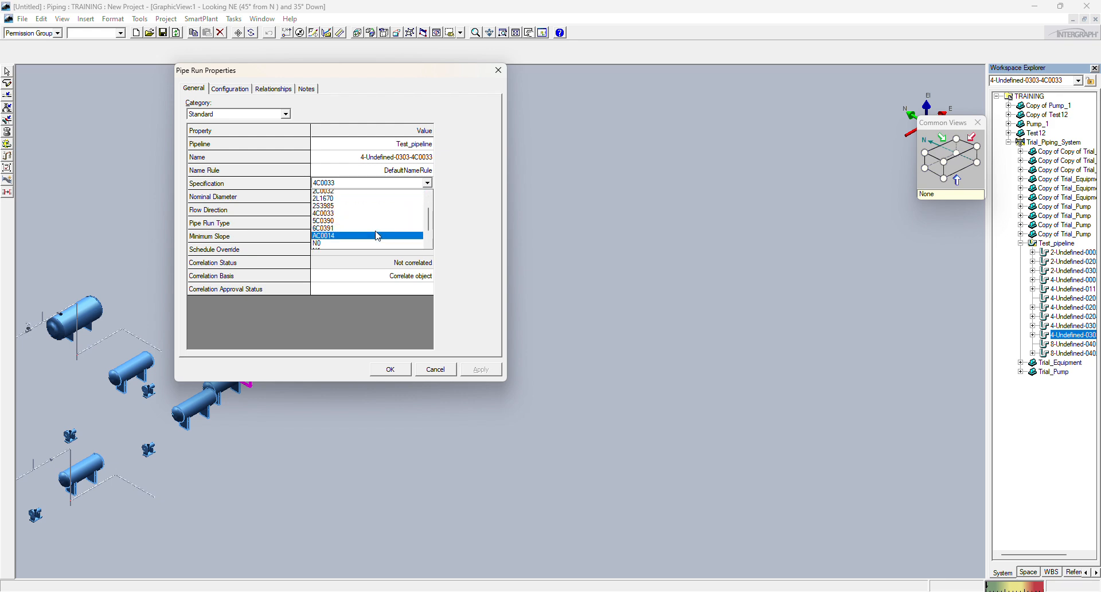
left_click(372, 208)
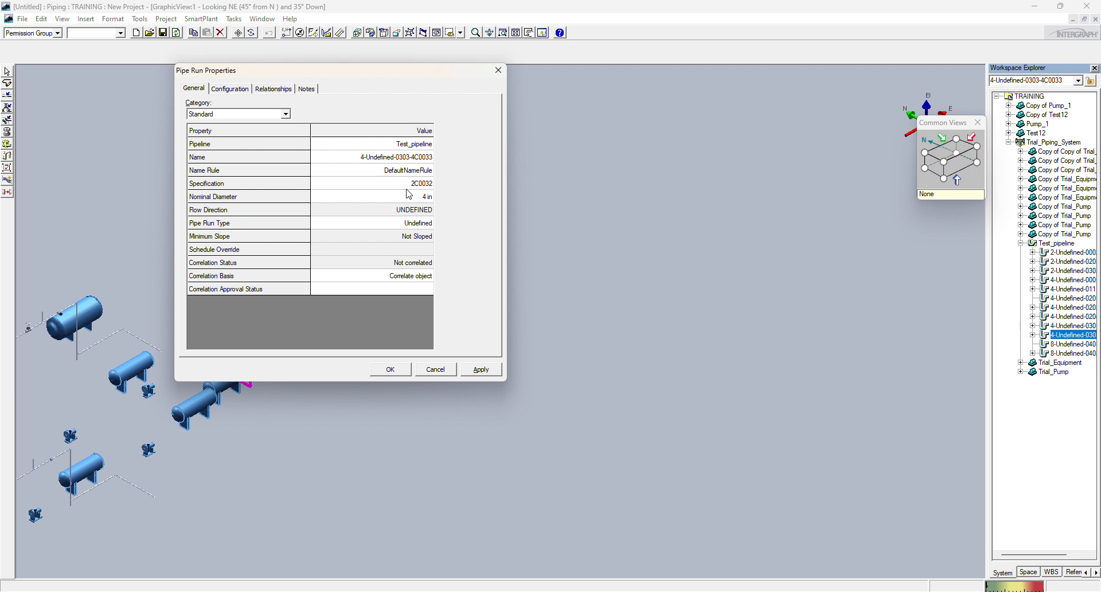
left_click_drag(438, 76, 697, 93)
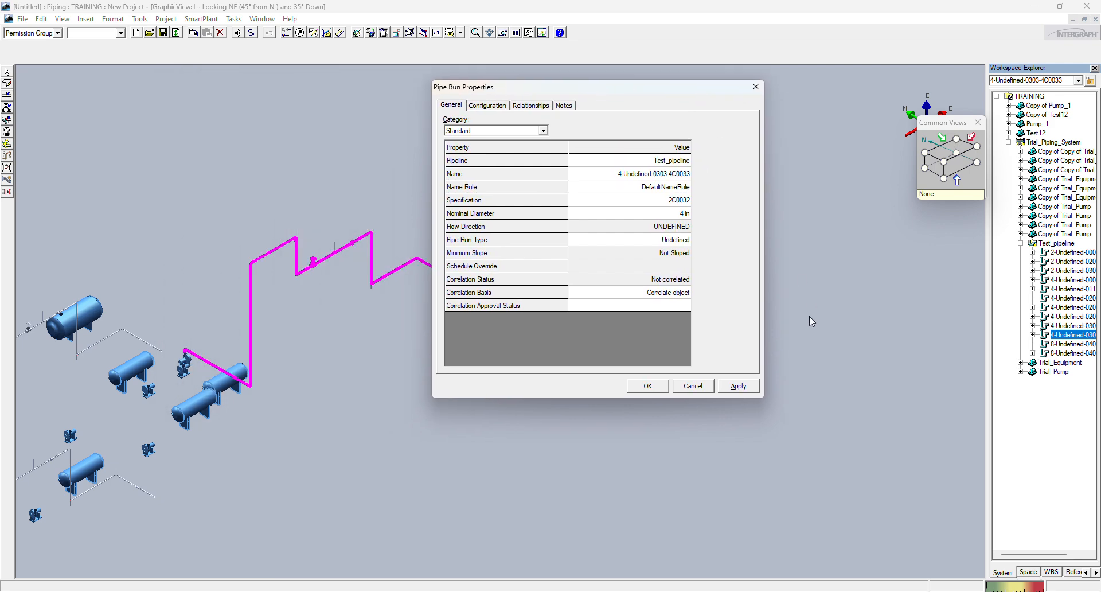
left_click(745, 385)
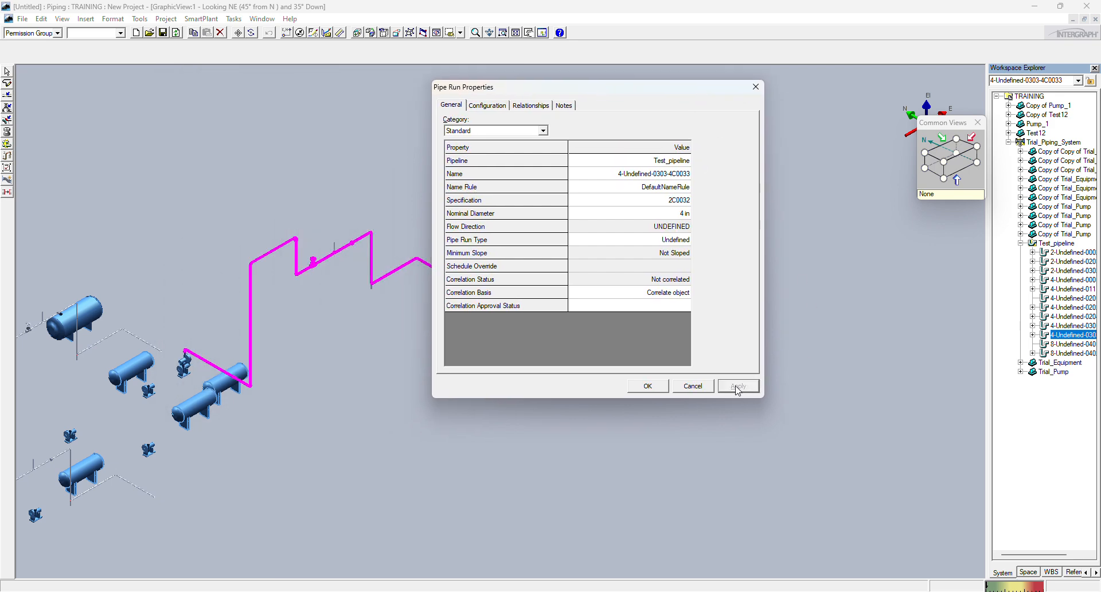
left_click(648, 389)
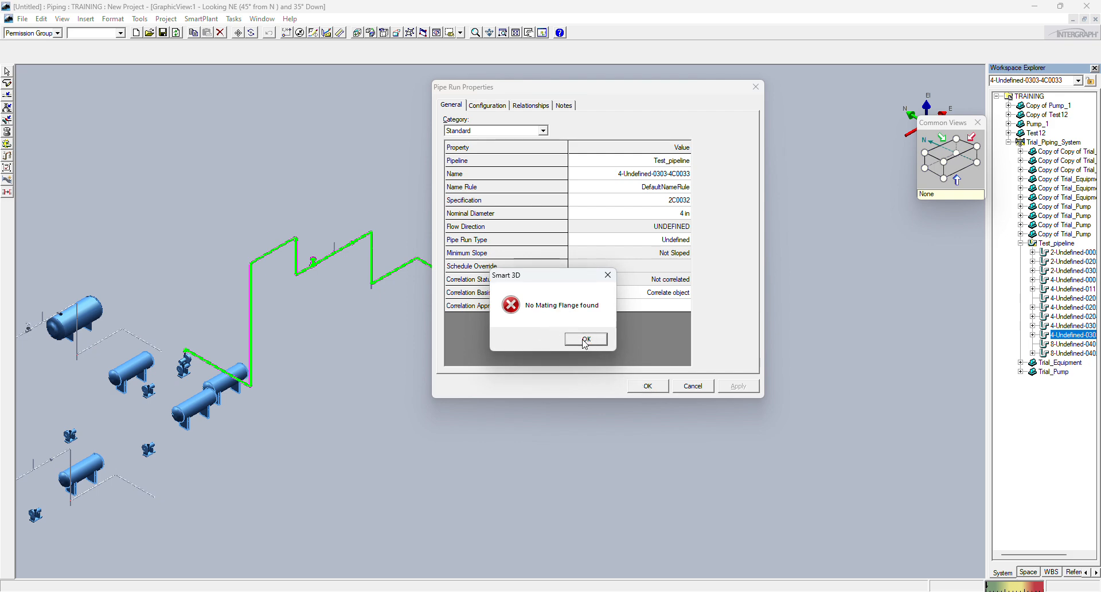
left_click(586, 339)
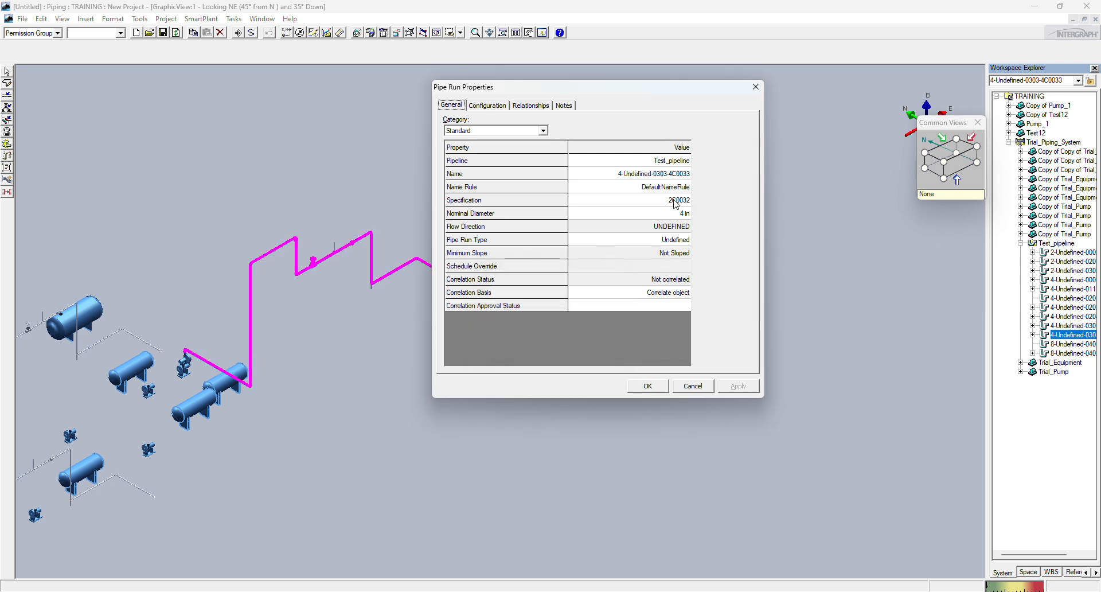
Step: Set the pipe run's specification to 1S3984, apply it and dismiss the resulting message
left_click(674, 202)
left_click(674, 202)
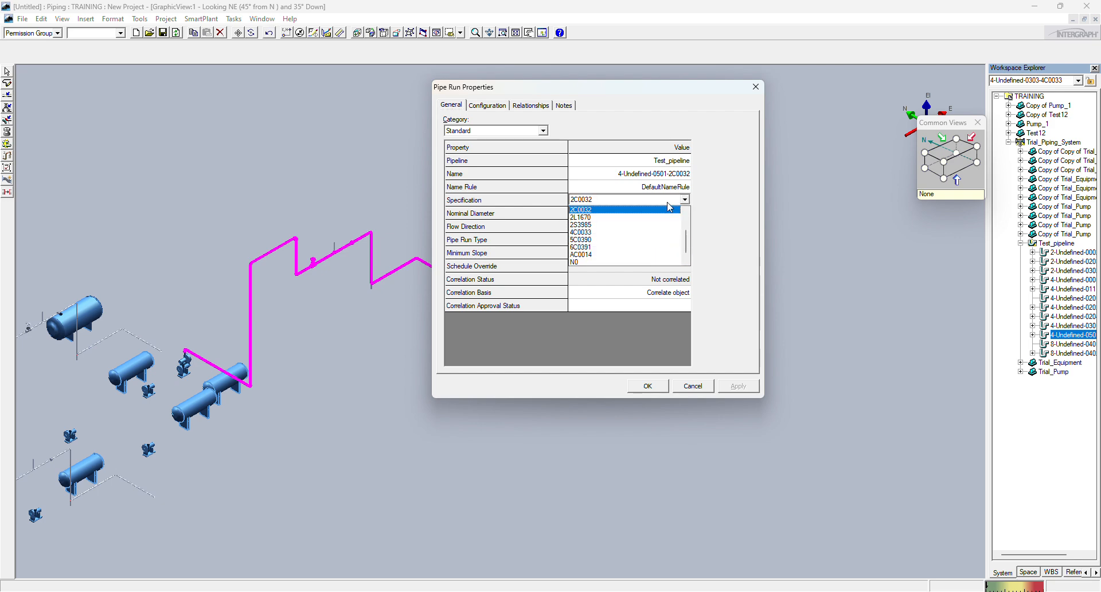
left_click(626, 220)
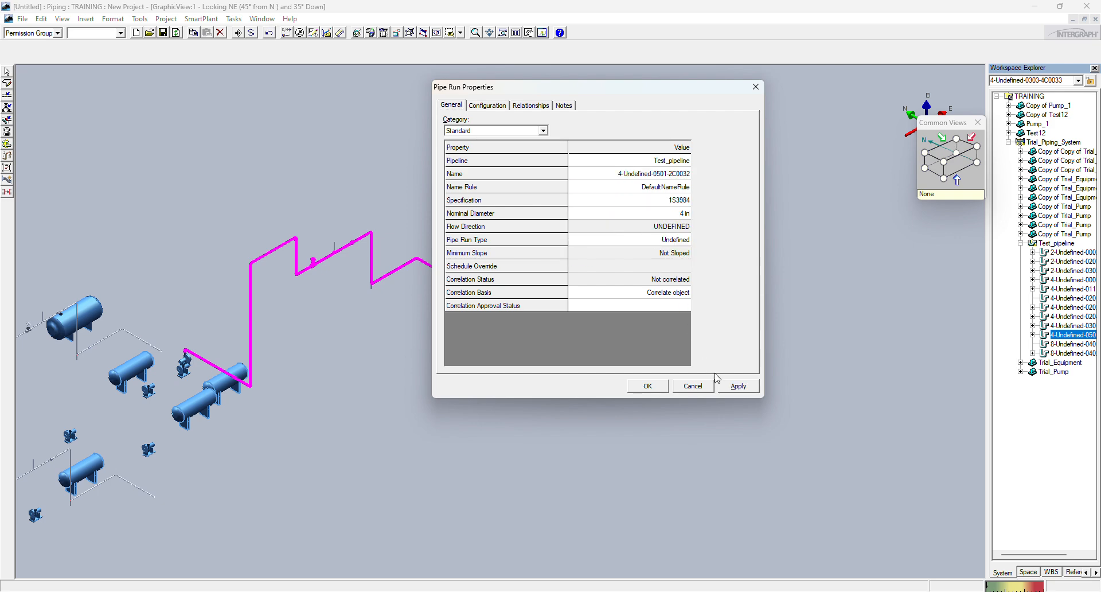
left_click(740, 387)
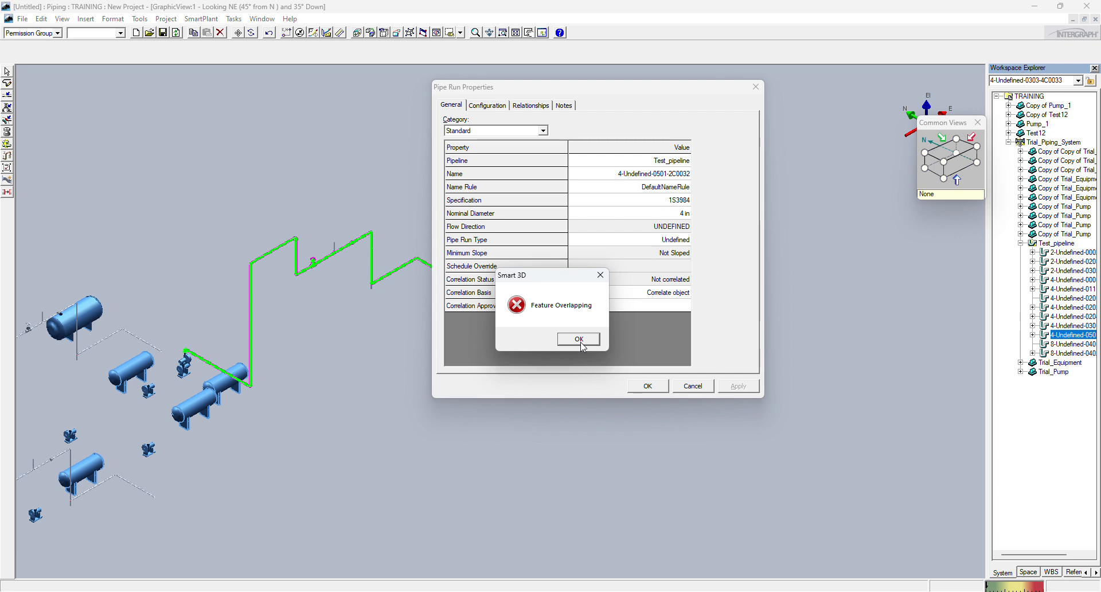
left_click(580, 339)
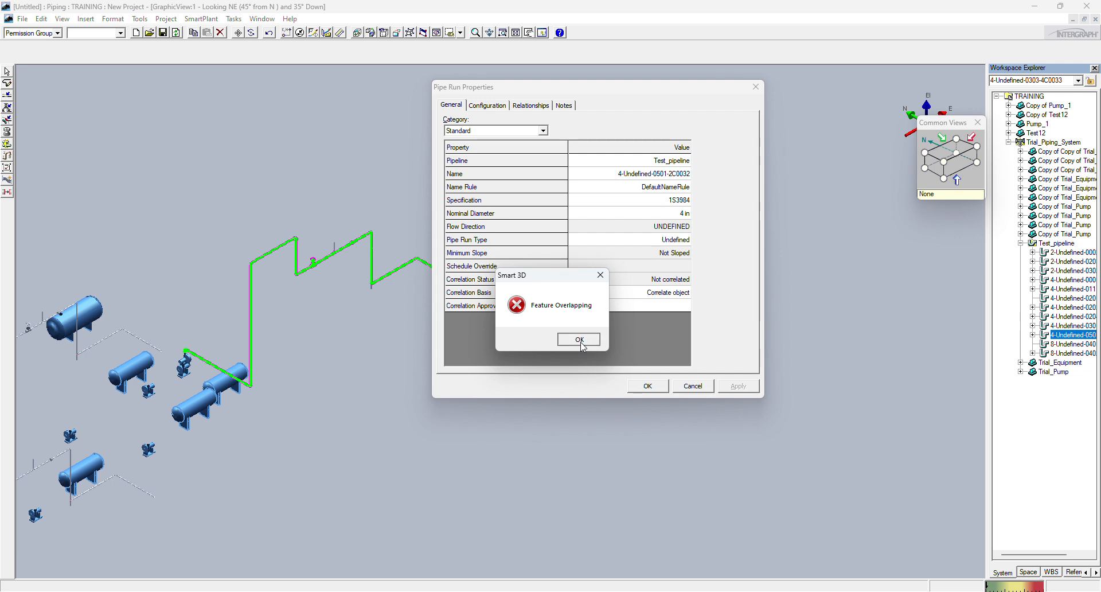
Step: Set the pipe run's specification to 1C0100, apply it and close the run's properties
left_click(657, 203)
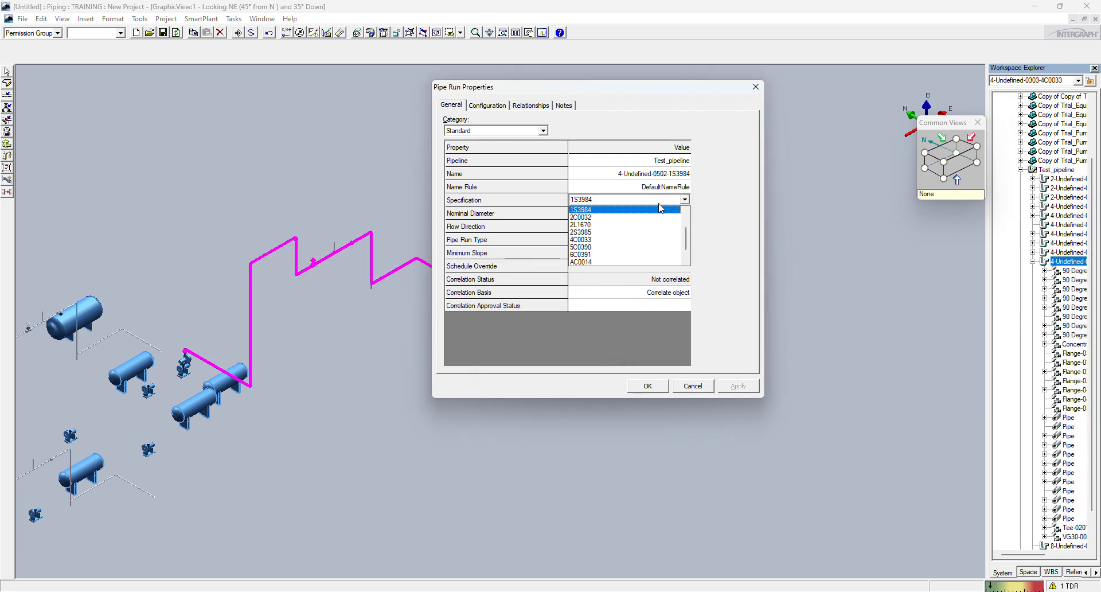
scroll(637, 226, "up", 3)
left_click(636, 217)
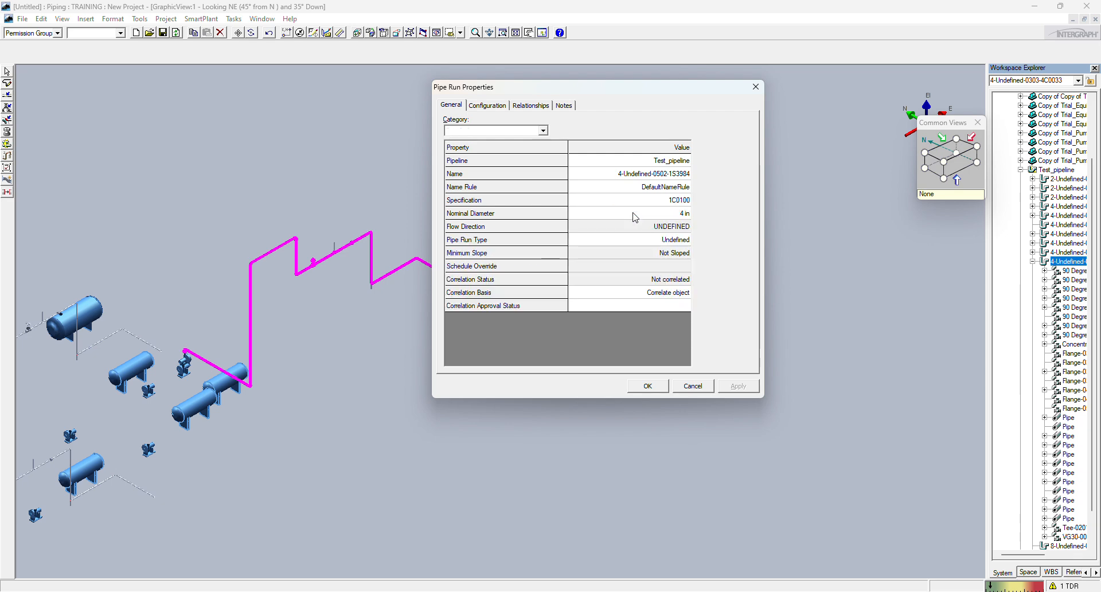
left_click(736, 390)
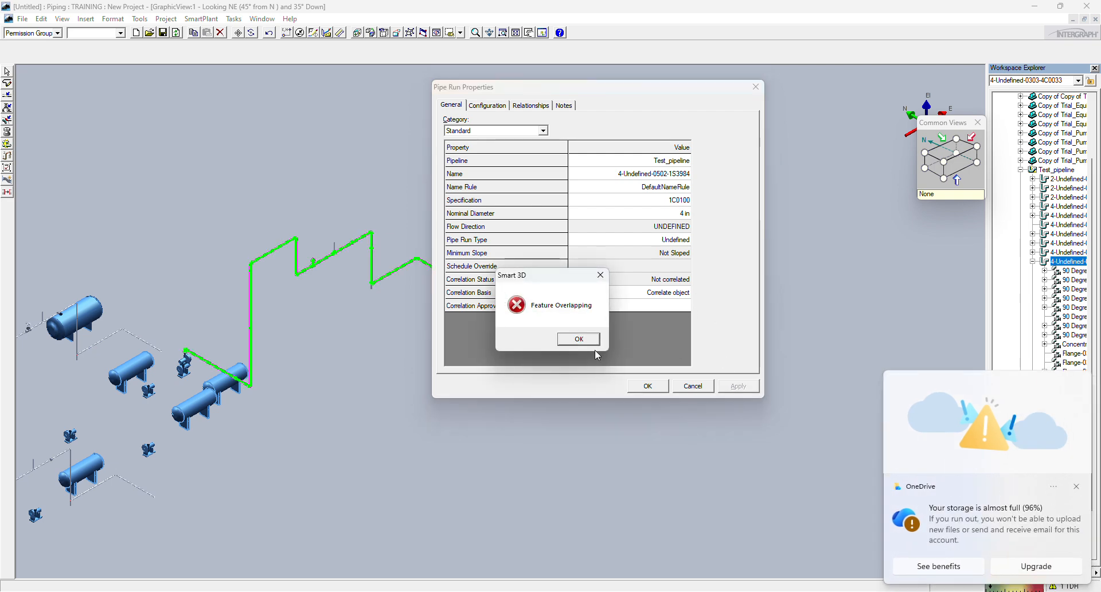
left_click(578, 339)
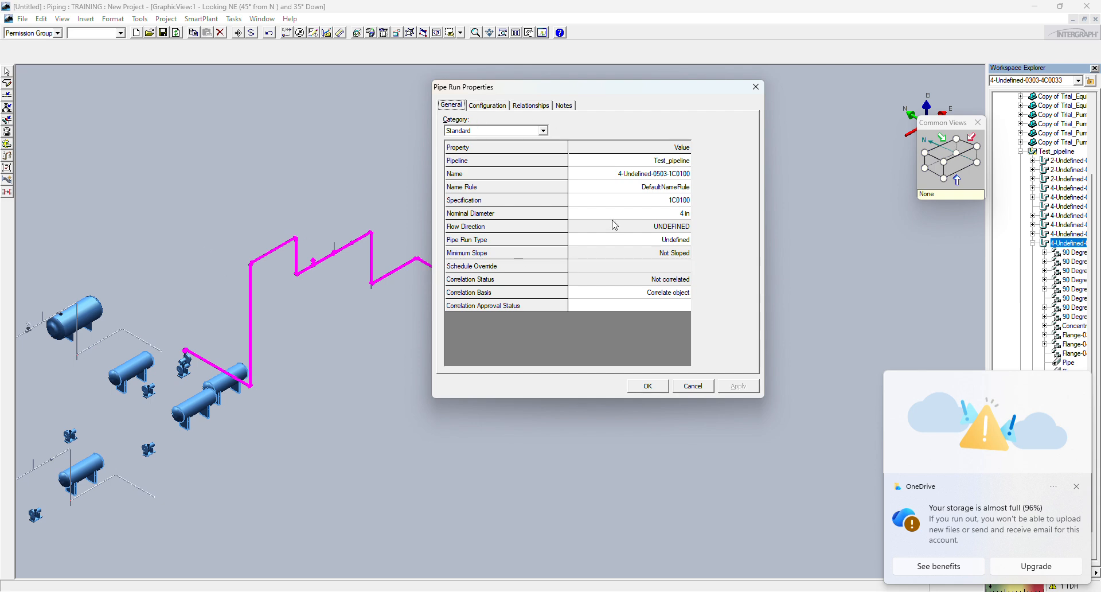
left_click(648, 386)
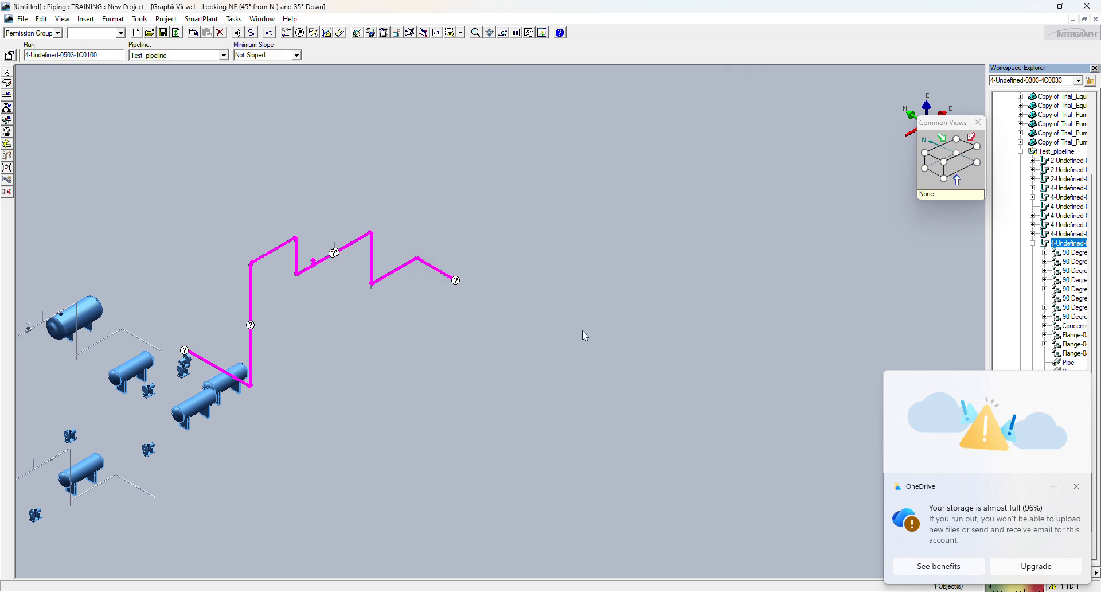
Step: Examine the elbows, flanges, valve and tee along the pipe run that now uses specification 1C0100
scroll(241, 229, "up", 4)
scroll(293, 400, "up", 3)
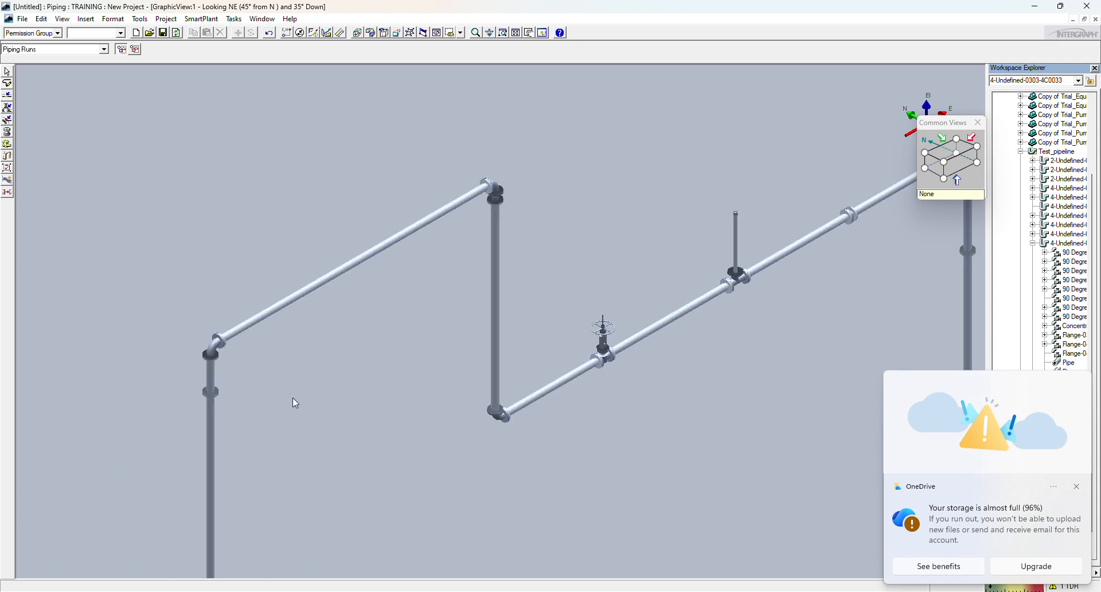
scroll(495, 349, "down", 5)
scroll(305, 286, "up", 2)
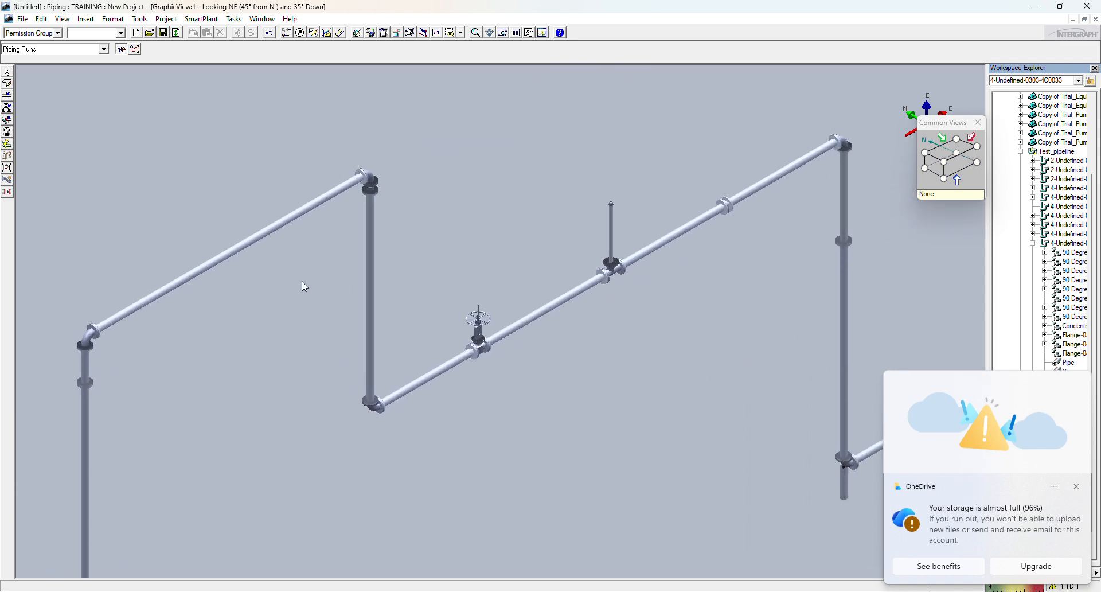
scroll(307, 310, "down", 4)
scroll(423, 297, "up", 3)
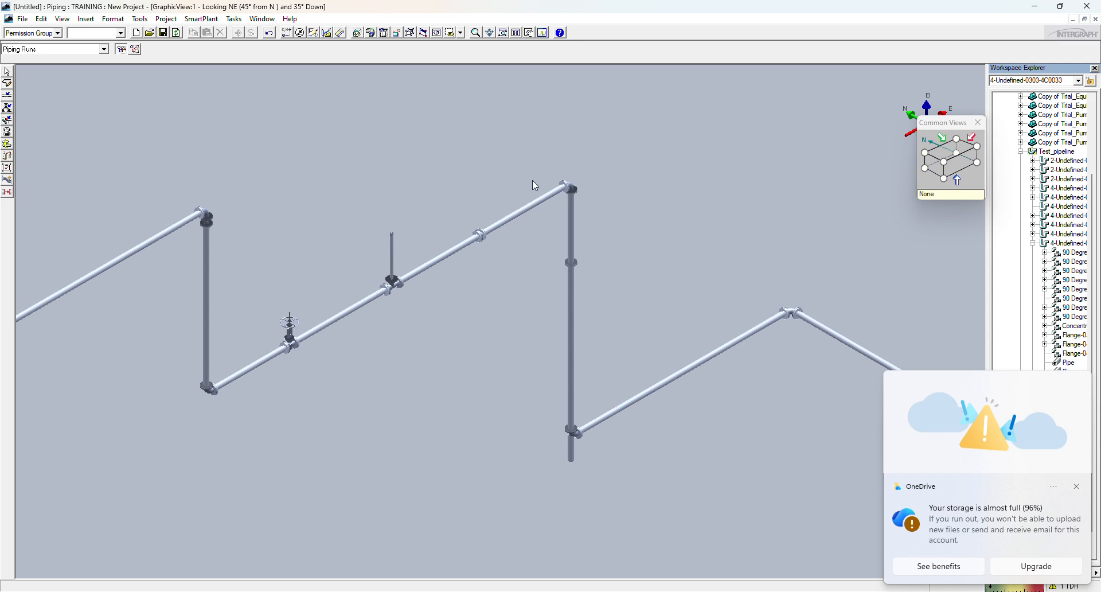
scroll(545, 181, "up", 5)
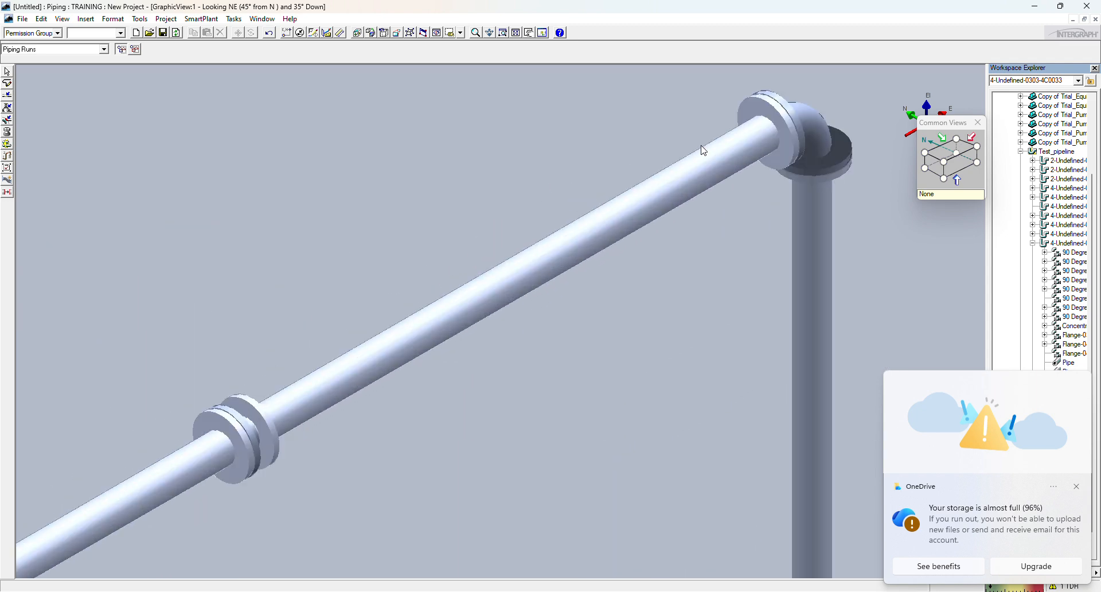
scroll(749, 231, "down", 5)
scroll(765, 315, "down", 2)
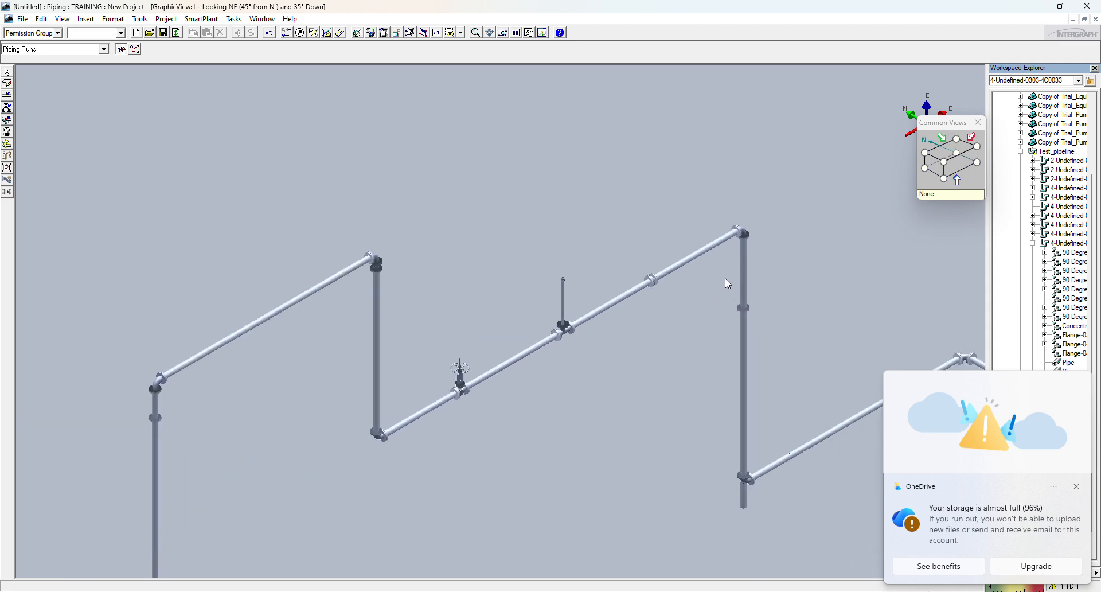
scroll(665, 342, "down", 3)
scroll(509, 301, "up", 5)
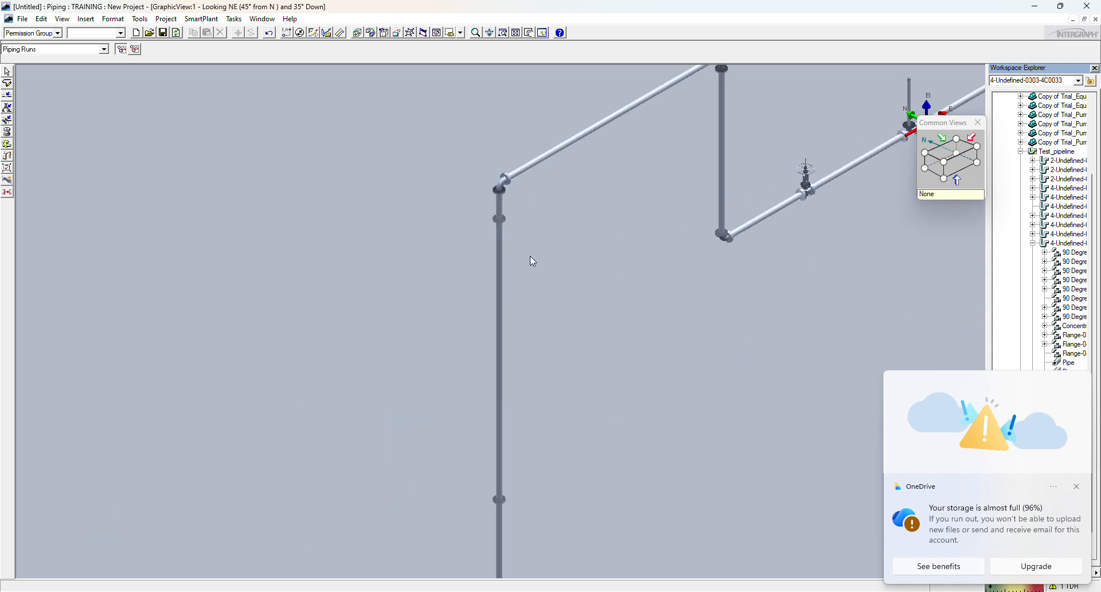
scroll(533, 261, "down", 2)
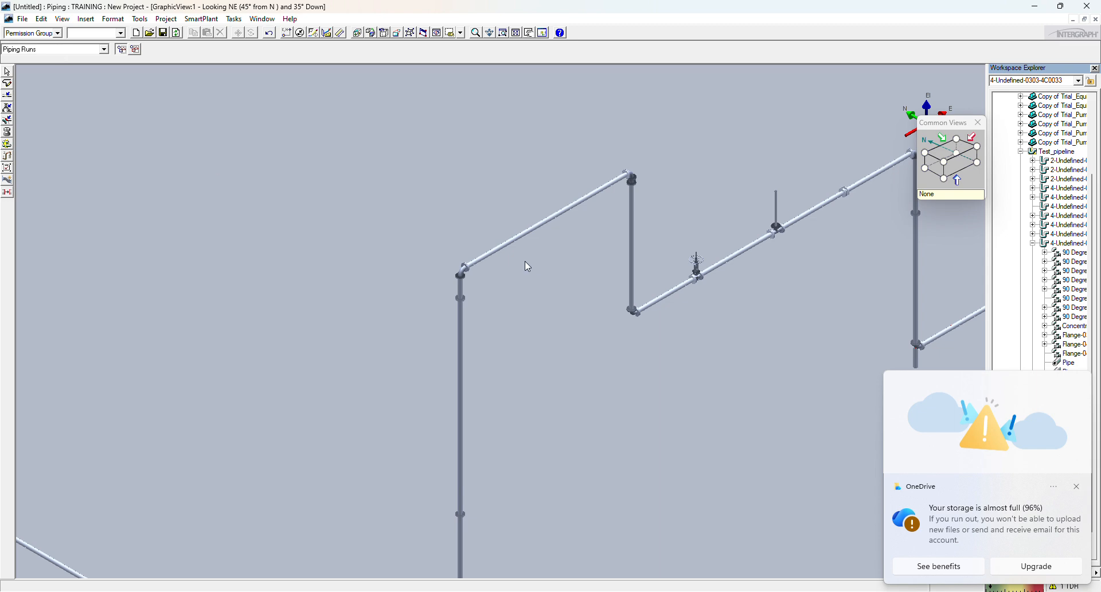
Step: Open the properties of the 1C0100 pipe run and set its nominal diameter to 8 in
left_click(532, 228)
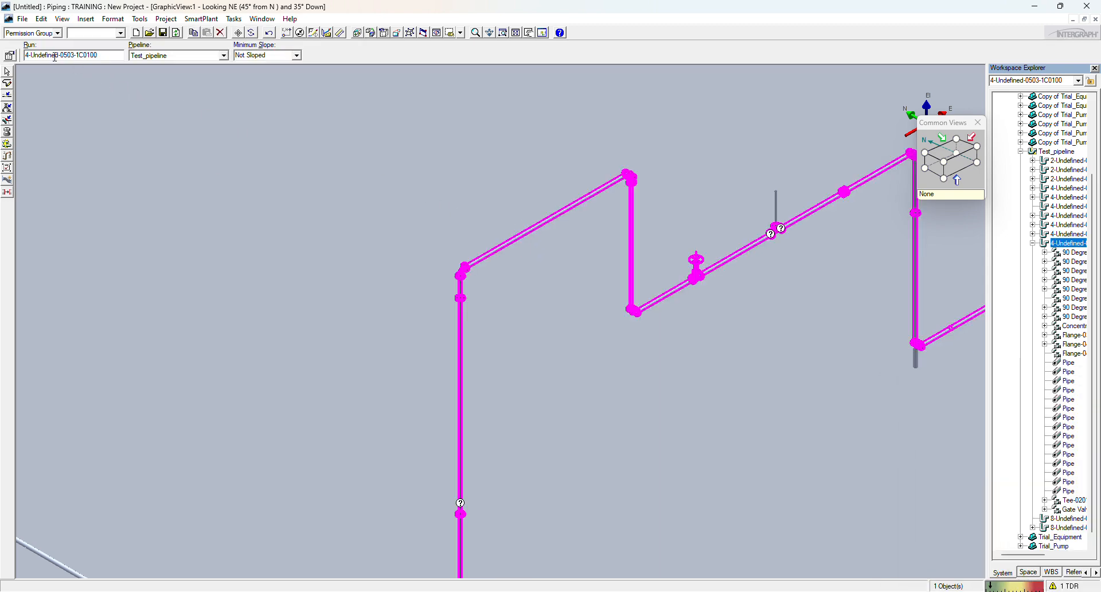
left_click(5, 58)
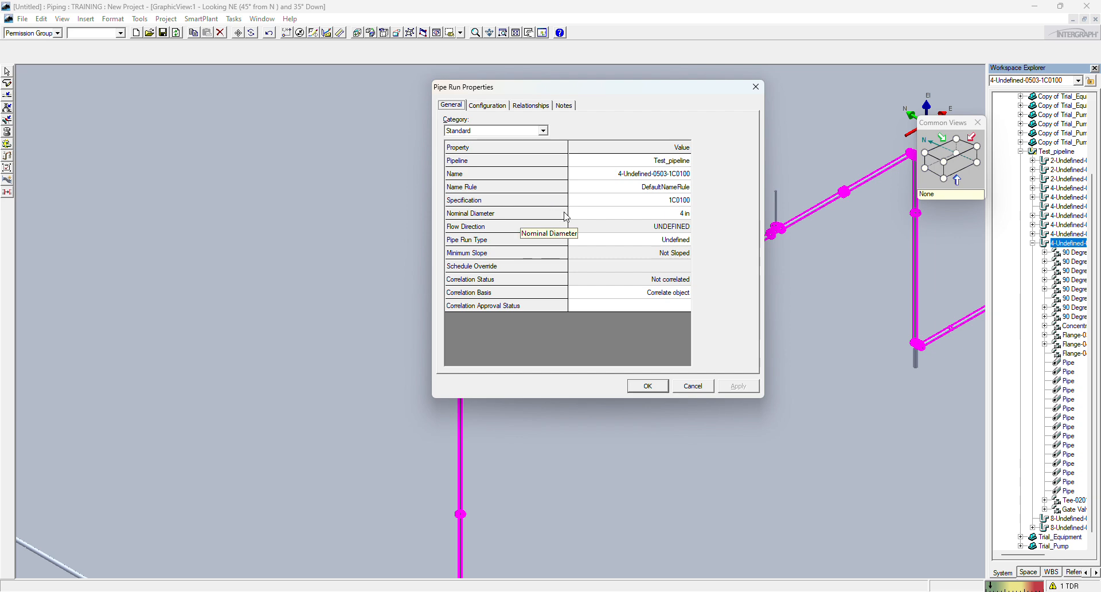
left_click(682, 217)
left_click(682, 215)
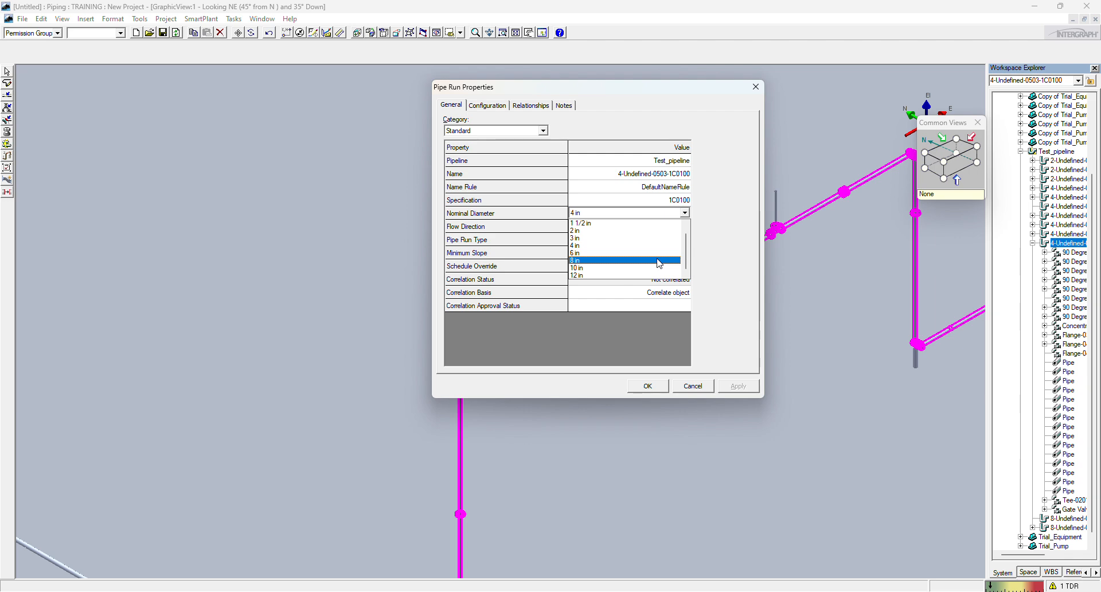
left_click(658, 261)
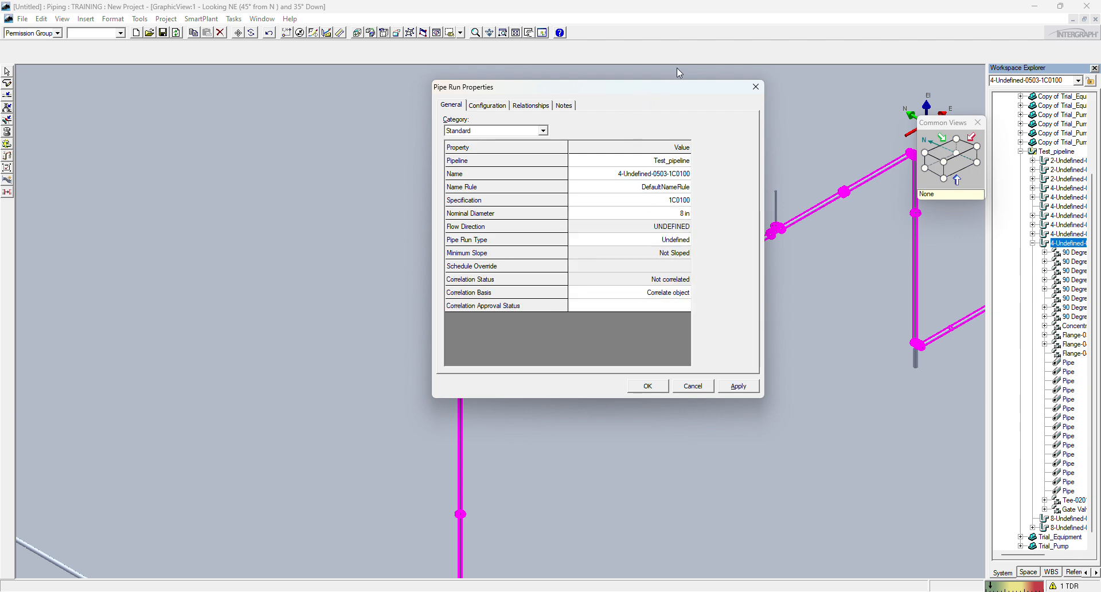
Step: Apply the new nominal diameter with the whole pipe run in view, dismiss the resulting message and close the run's properties
left_click_drag(695, 86, 742, 35)
scroll(379, 392, "down", 3)
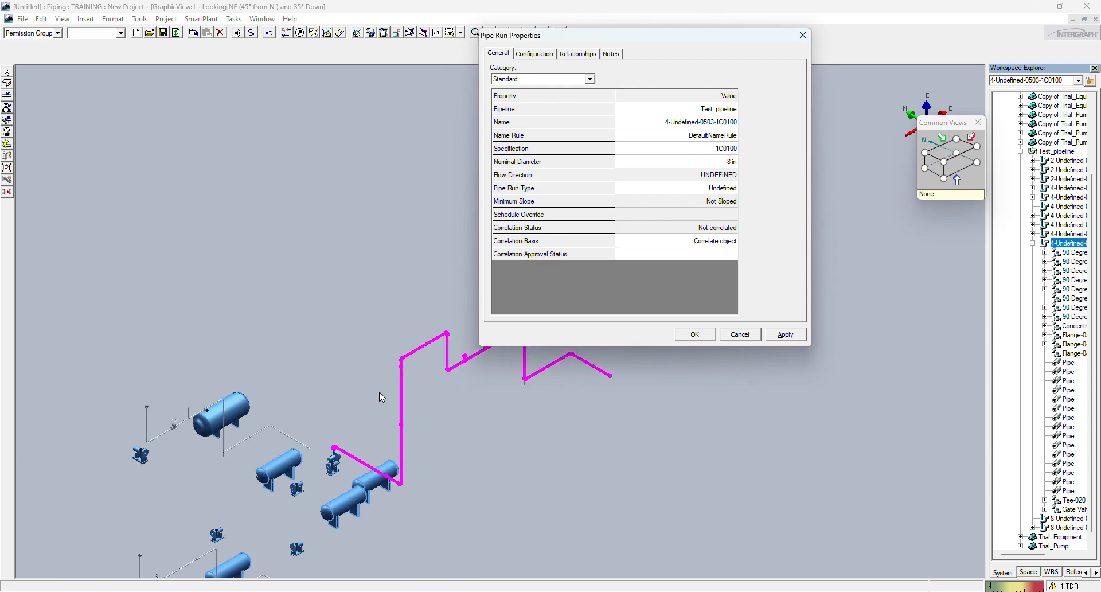
middle_click_drag(460, 446, 343, 477)
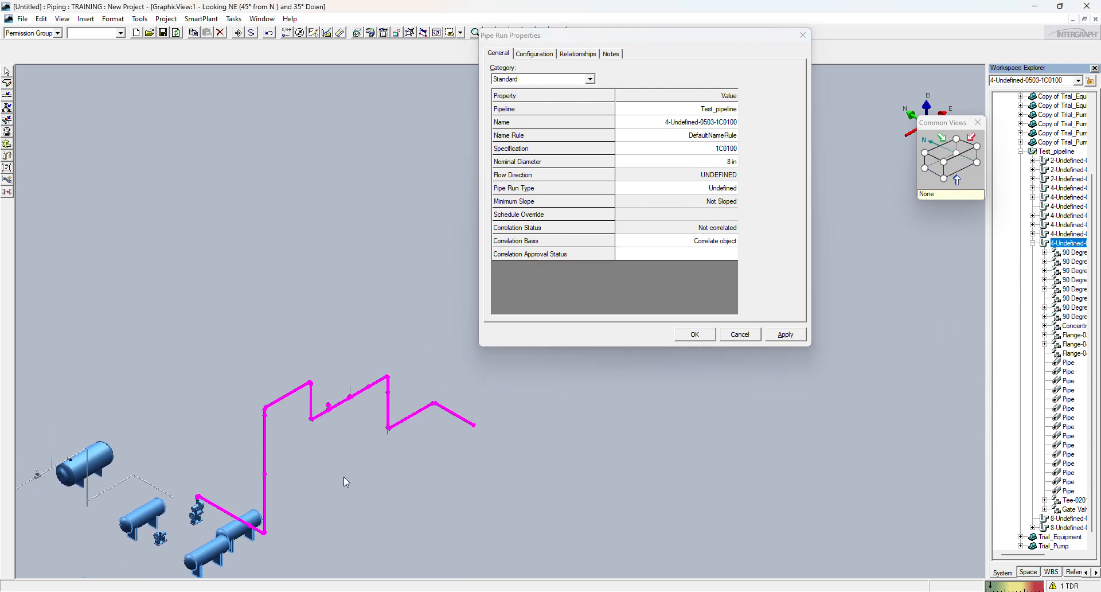
left_click(785, 335)
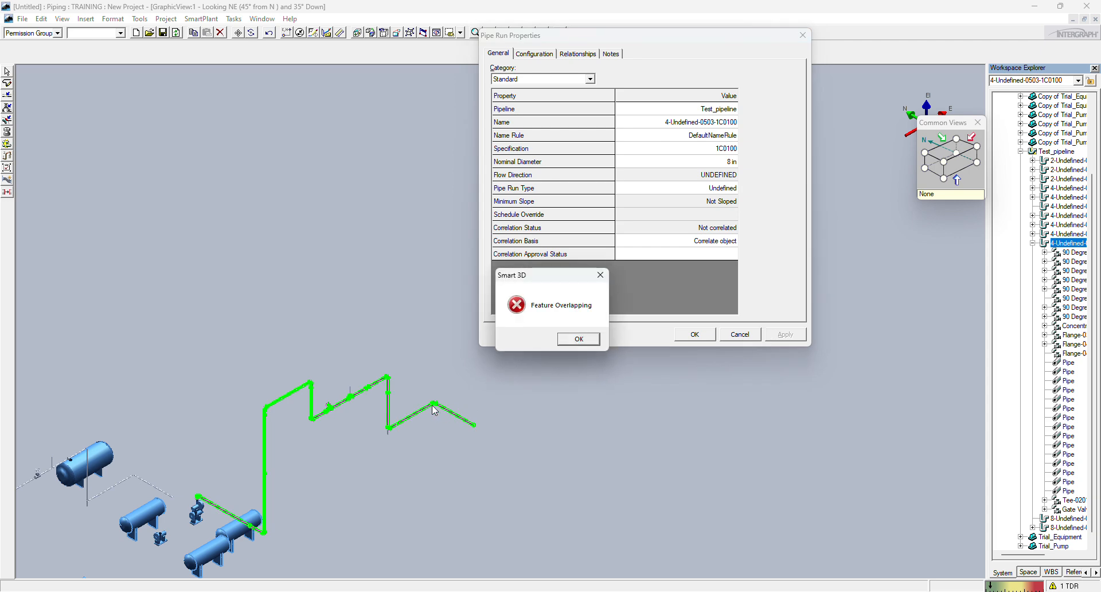
left_click(579, 339)
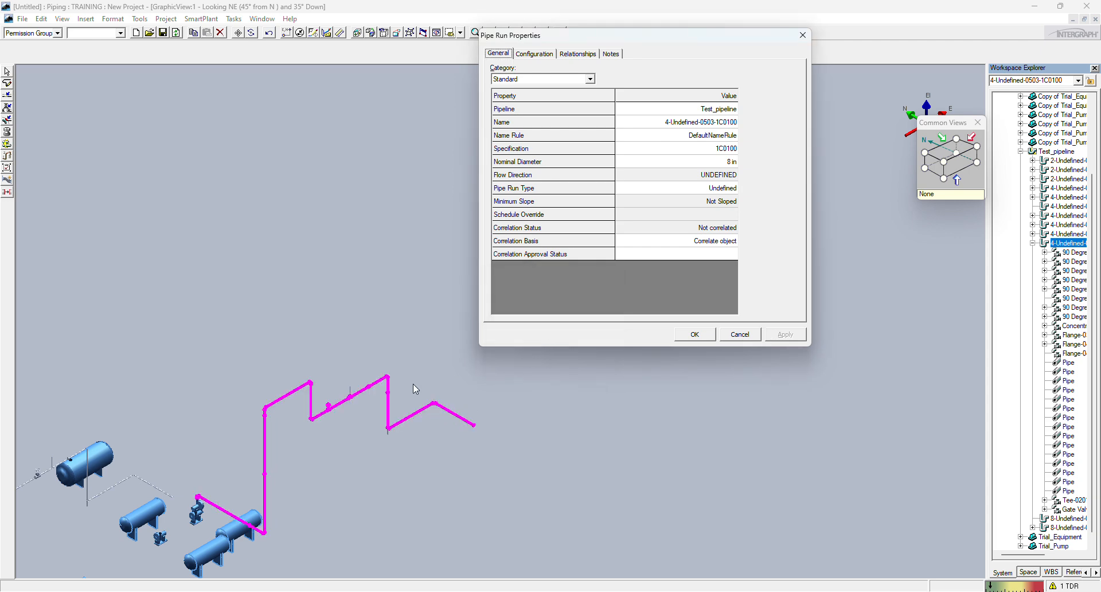
scroll(317, 406, "up", 2)
middle_click_drag(370, 395, 232, 412)
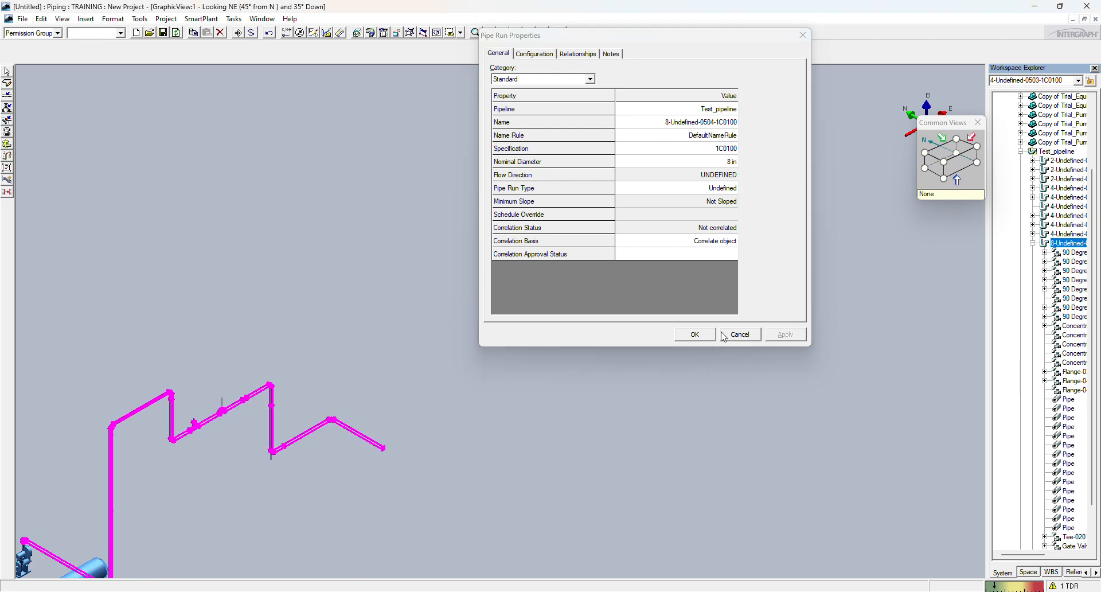
left_click(696, 335)
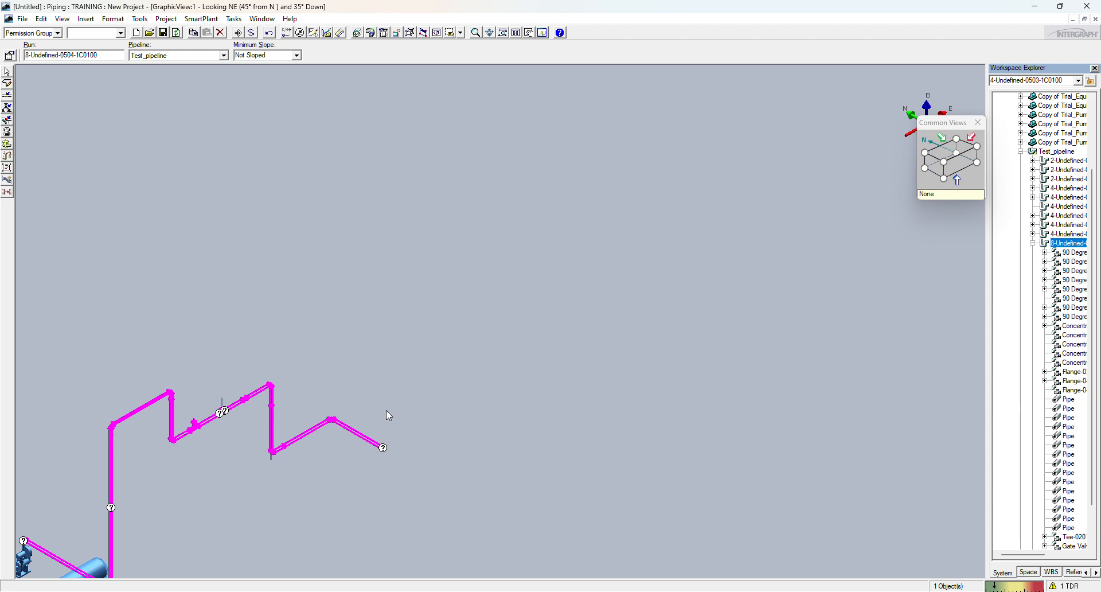
Step: Deselect the pipe run and examine the resized pipes, elbows and fittings along its whole length down to the pump
scroll(336, 382, "up", 2)
right_click(339, 380)
scroll(362, 400, "up", 2)
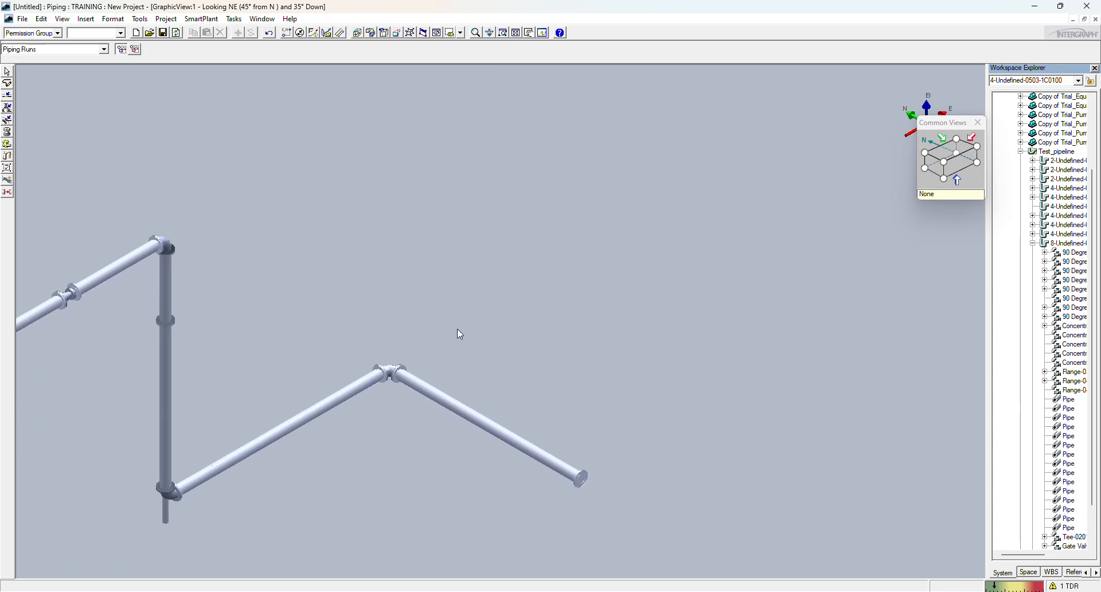
middle_click_drag(456, 328, 472, 318)
scroll(222, 484, "up", 4)
middle_click_drag(242, 478, 480, 341)
scroll(403, 413, "down", 9)
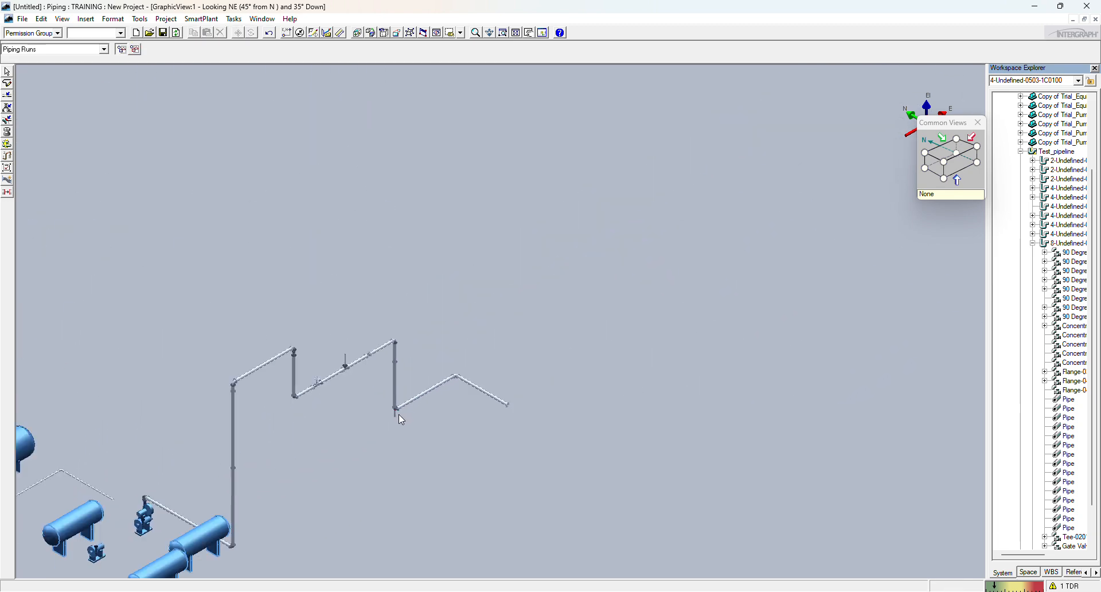
middle_click_drag(399, 414, 540, 344)
scroll(364, 425, "up", 7)
scroll(391, 414, "up", 2)
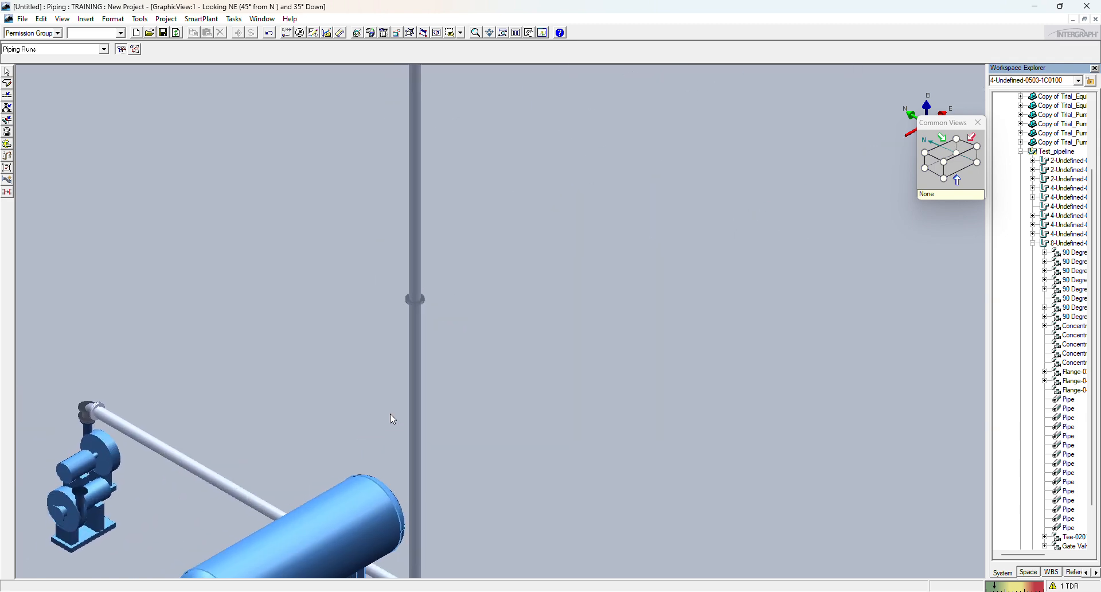
scroll(329, 437, "down", 5)
scroll(477, 411, "down", 3)
scroll(475, 404, "up", 5)
middle_click_drag(475, 404, 454, 448)
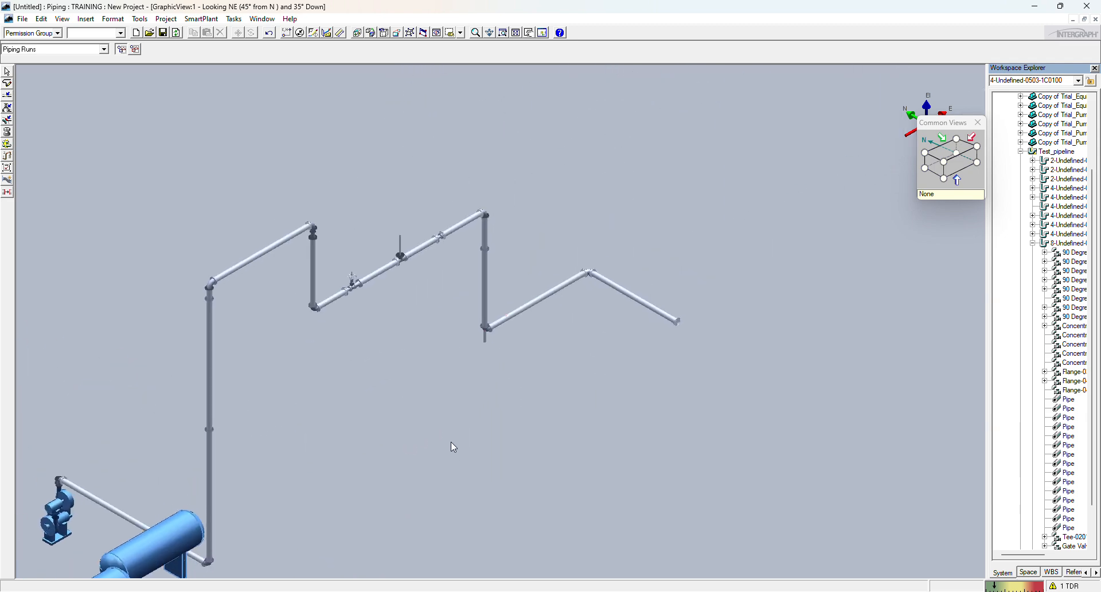
Step: Locate the other pipe run with a valve, beside the horizontal vessel, and restrict selection to Piping Runs
scroll(596, 196, "down", 4)
scroll(273, 376, "up", 5)
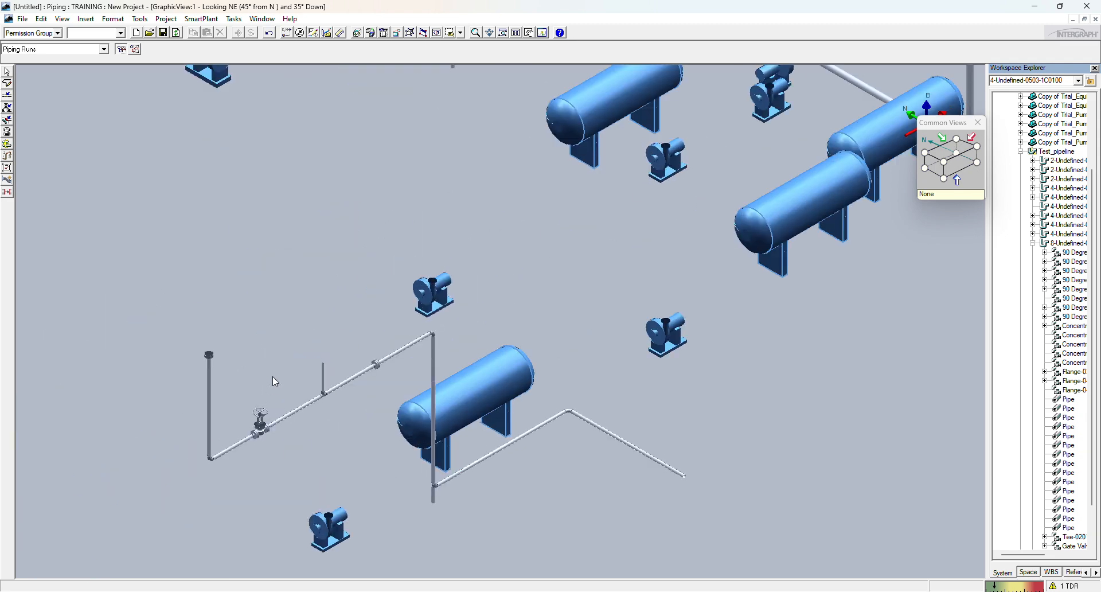
middle_click_drag(273, 375, 366, 236)
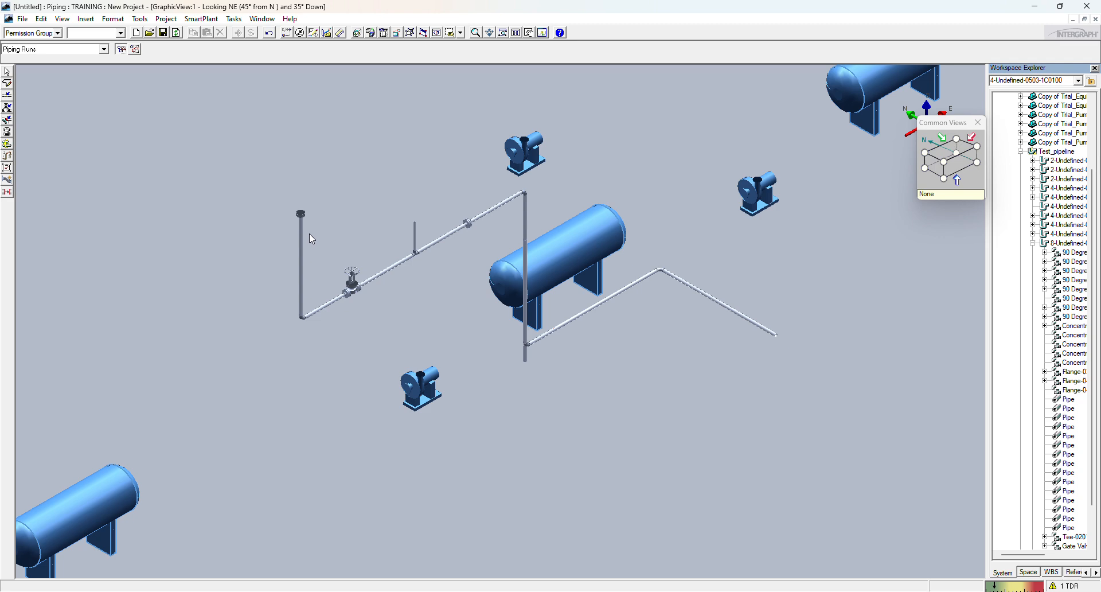
left_click(377, 274)
left_click(277, 229)
left_click(70, 49)
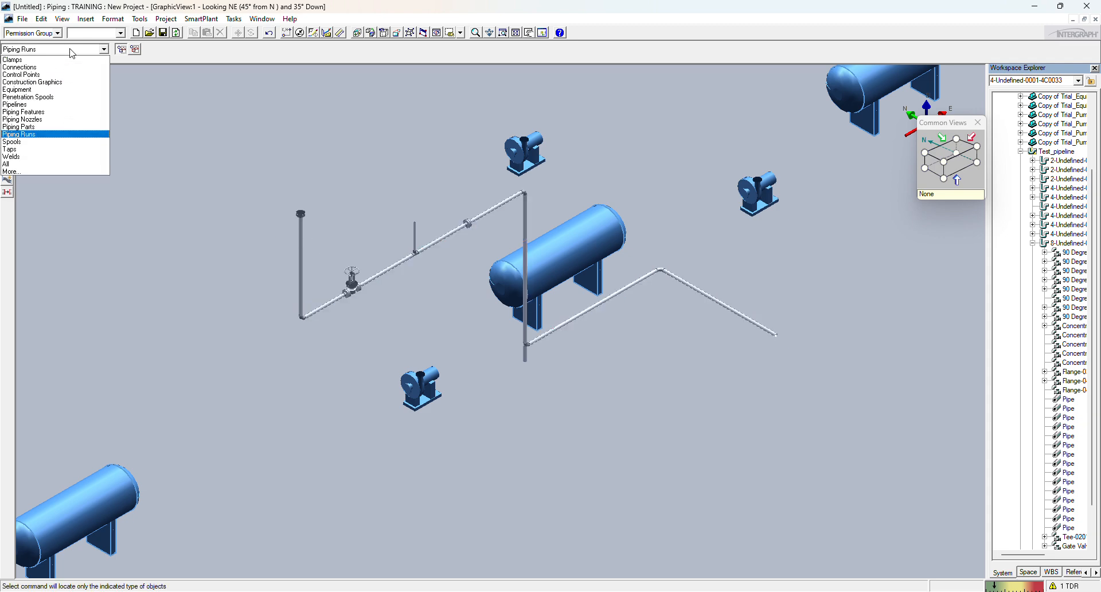
left_click(63, 134)
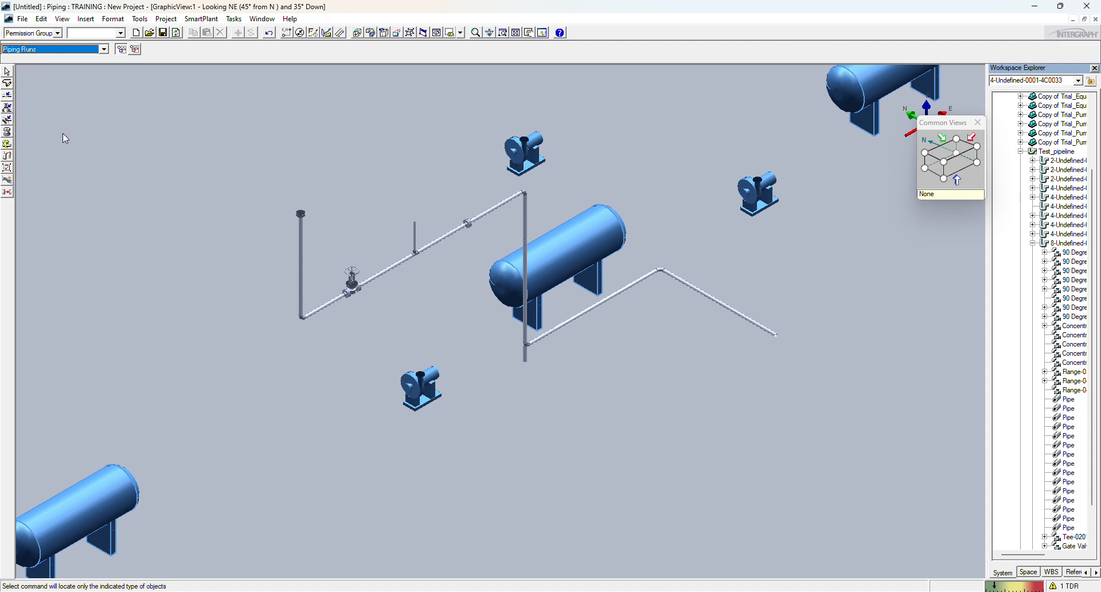
Step: Set the nominal diameter of the pipe run beside the horizontal vessel to 10 in, apply it, close its properties and deselect the run
left_click(398, 263)
left_click(10, 56)
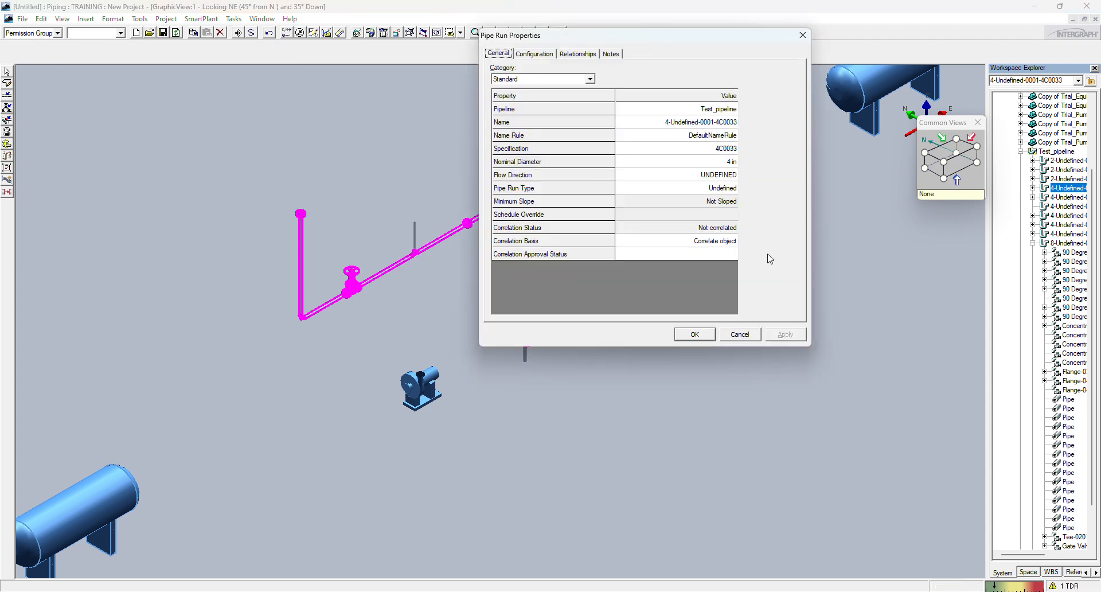
left_click(732, 161)
left_click(696, 194)
left_click_drag(756, 39, 841, 29)
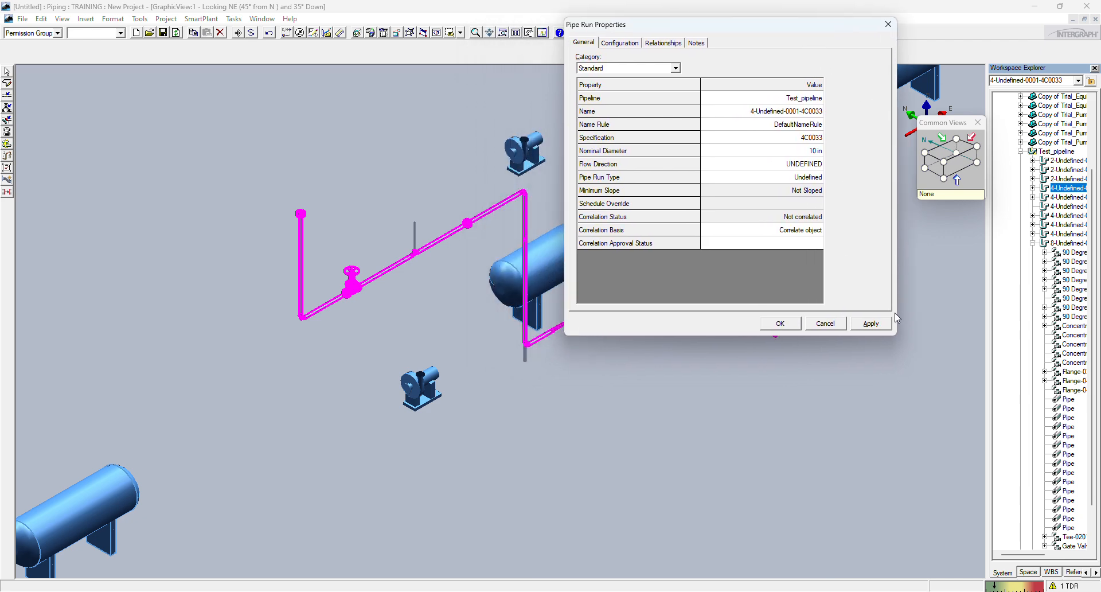
left_click(871, 324)
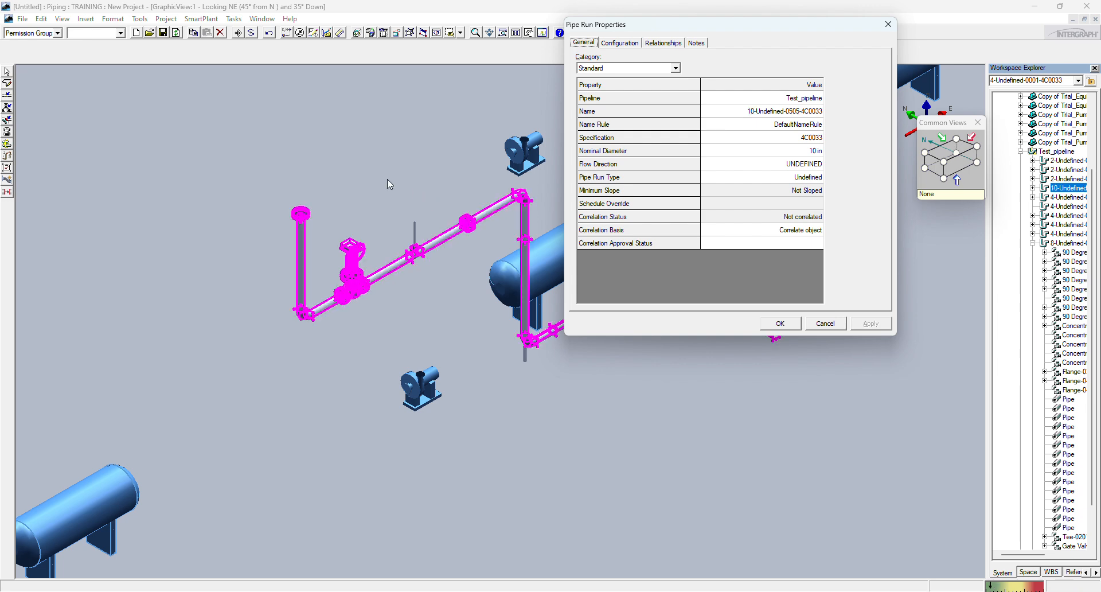
left_click(798, 324)
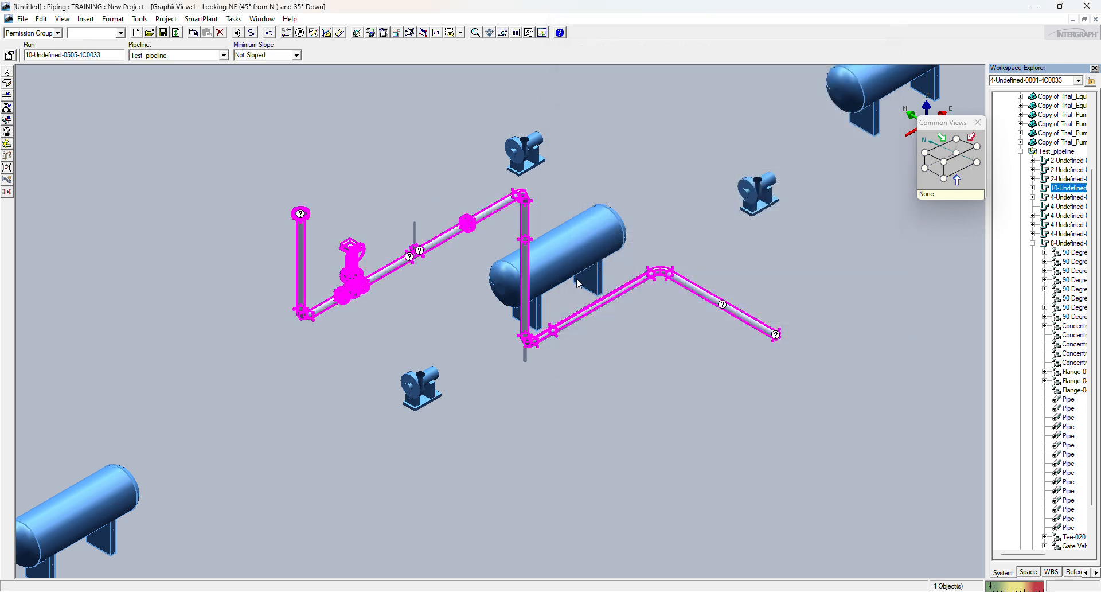
left_click(654, 385)
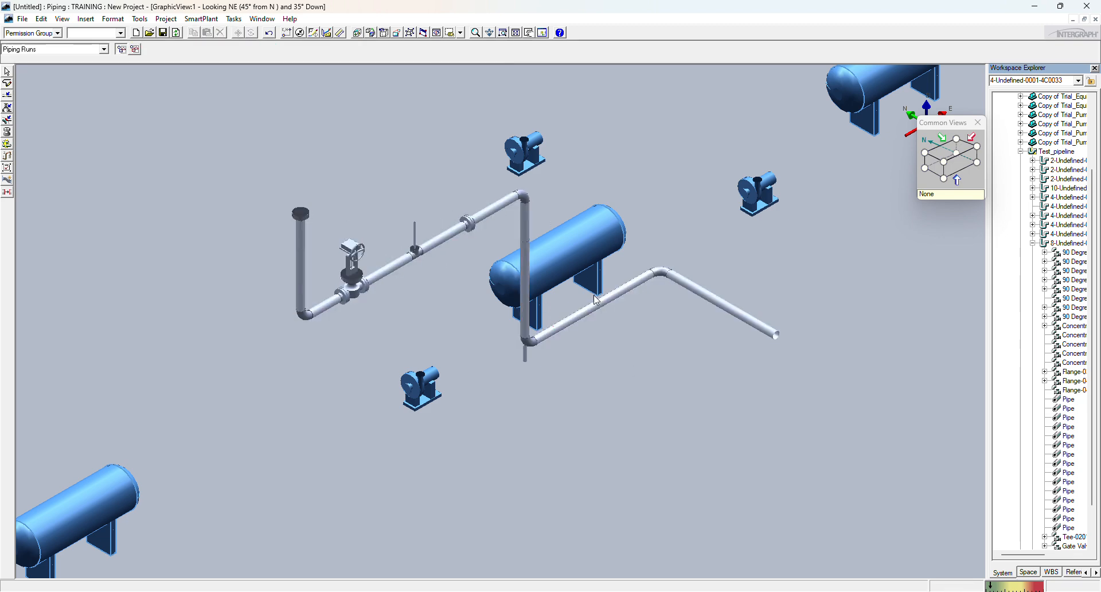